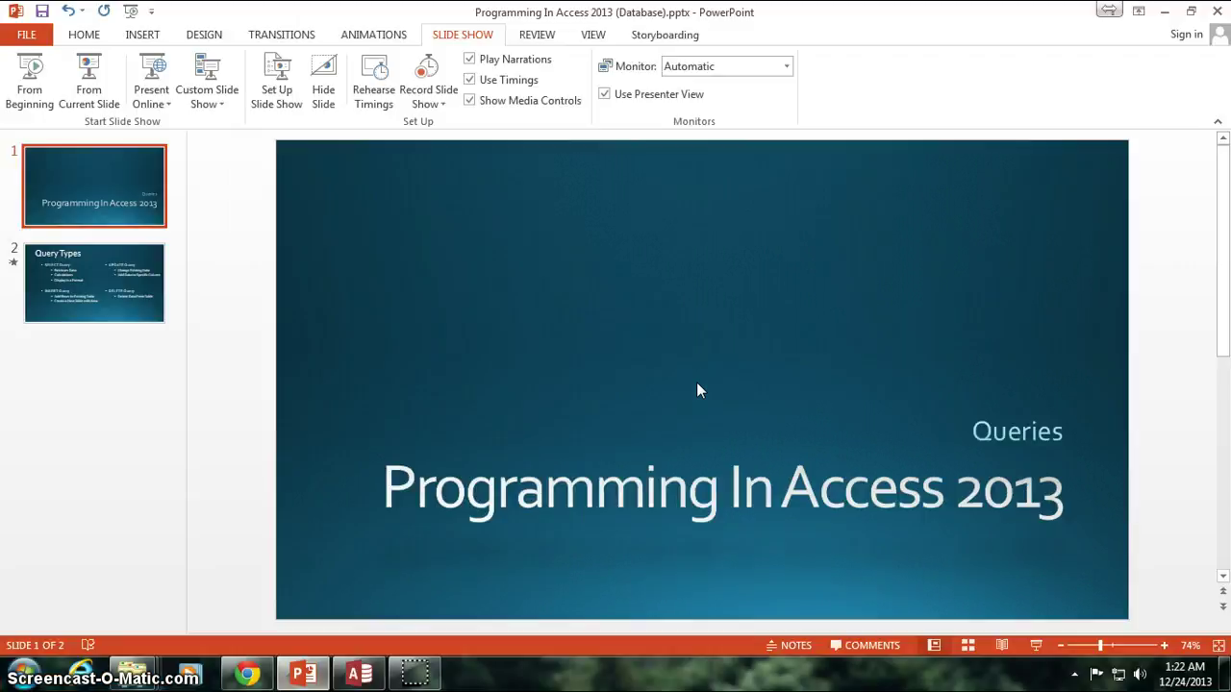
# - Leave the slideshow and bring up the qryCustomerAddresses query design in Access
pyautogui.click(644, 444)
pyautogui.click(360, 673)
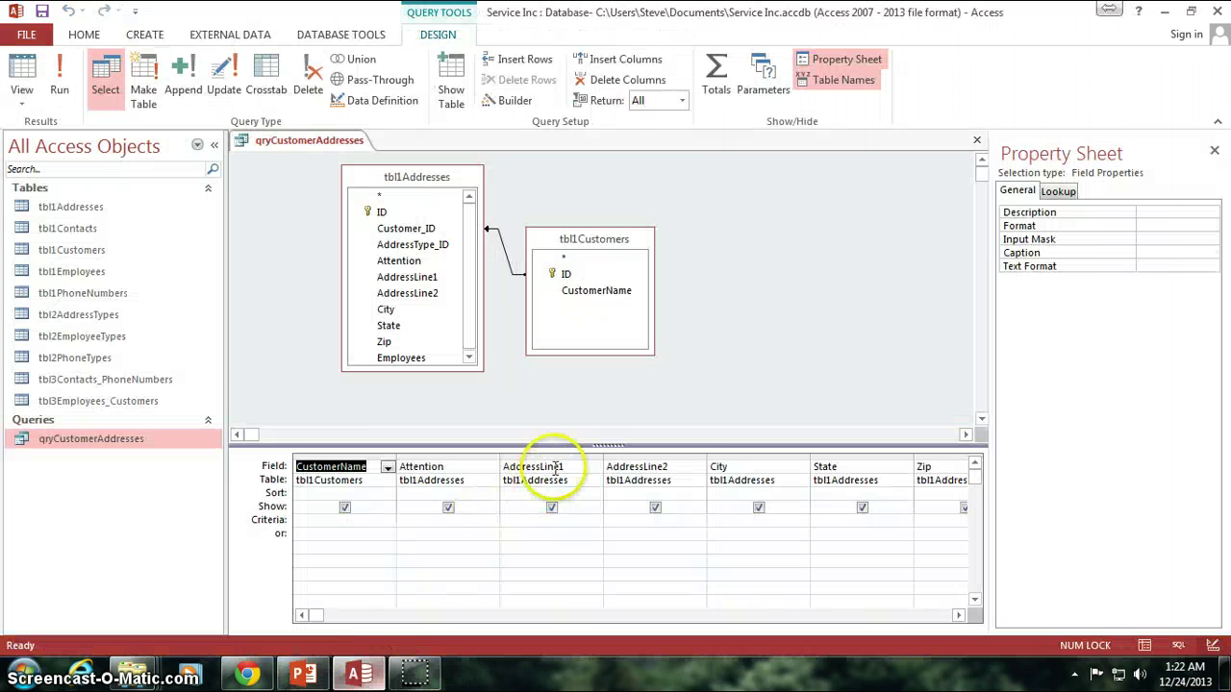
pyautogui.click(938, 563)
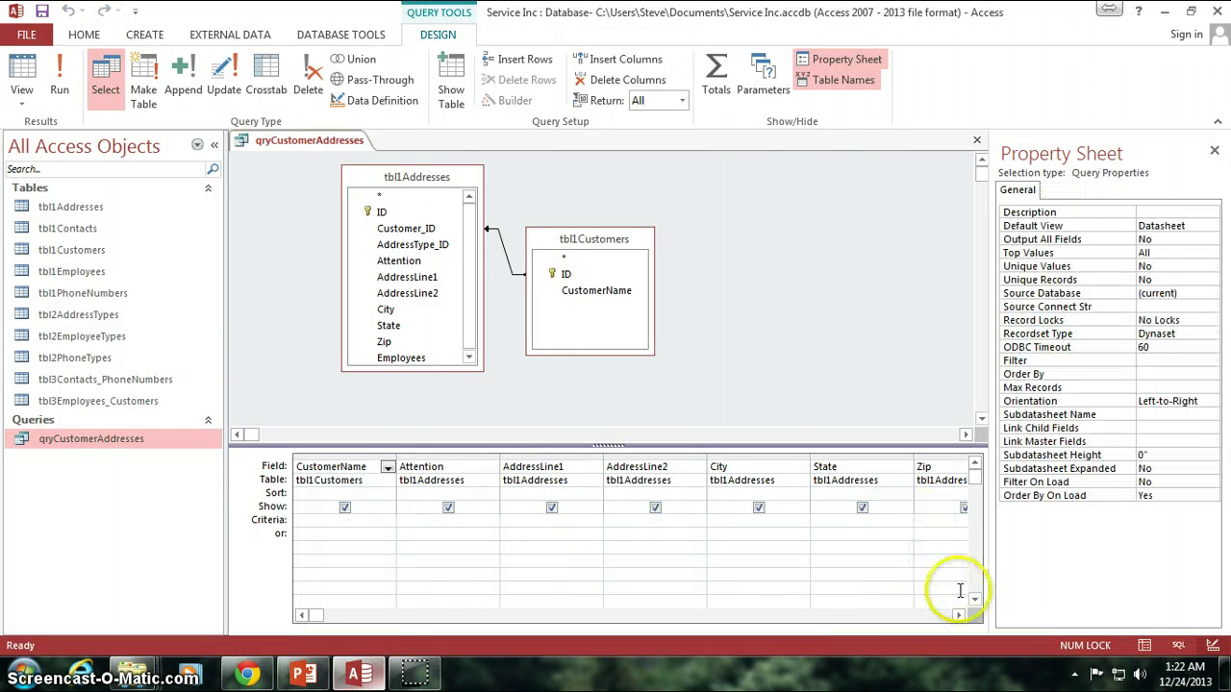
pyautogui.click(959, 616)
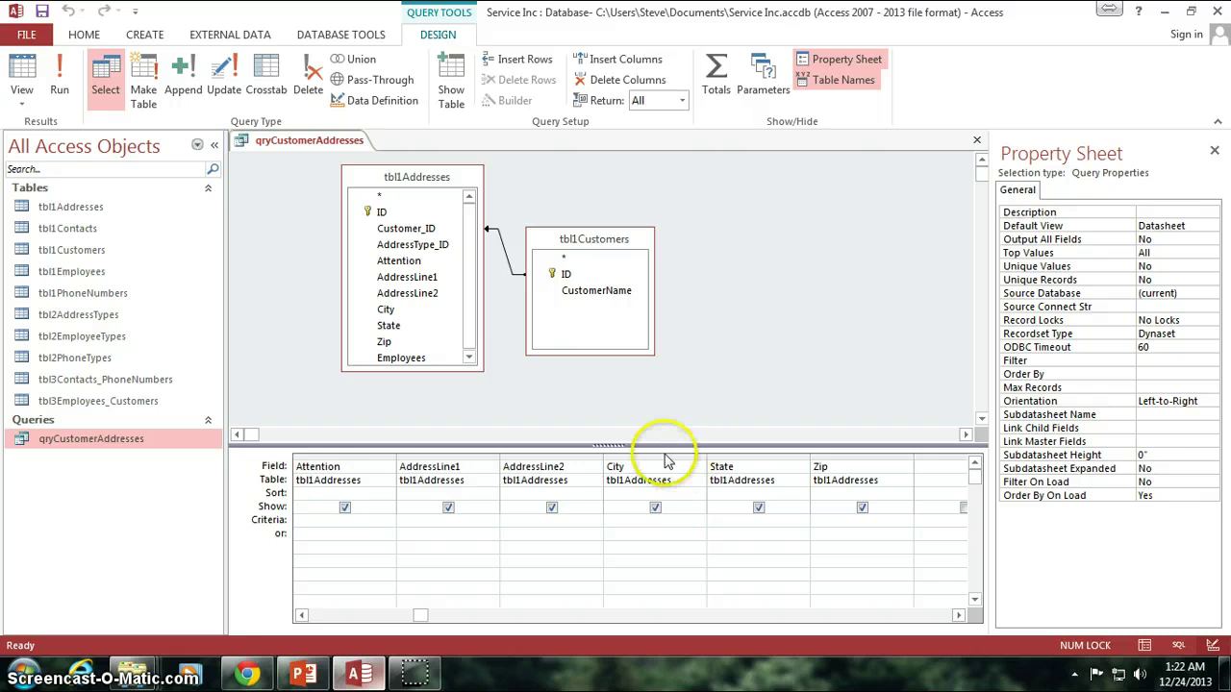
# - Delete the City, State and Zip columns from the design grid
pyautogui.moveTo(654, 455); pyautogui.dragTo(846, 516)
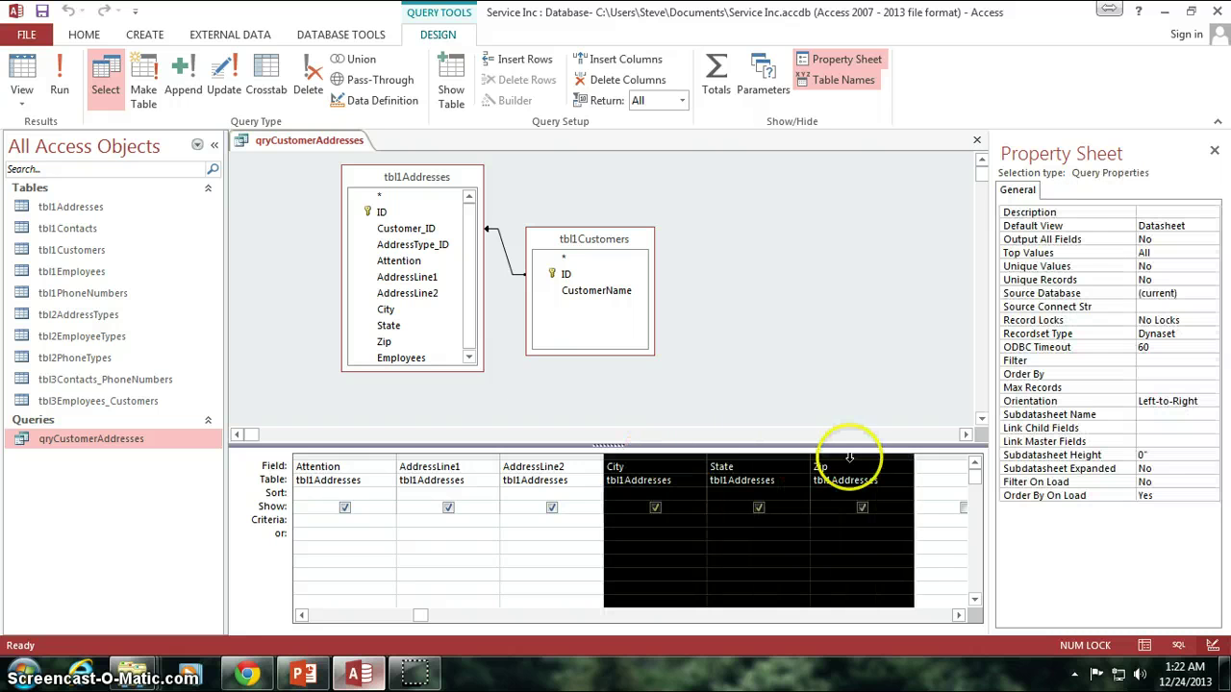
pyautogui.click(735, 467)
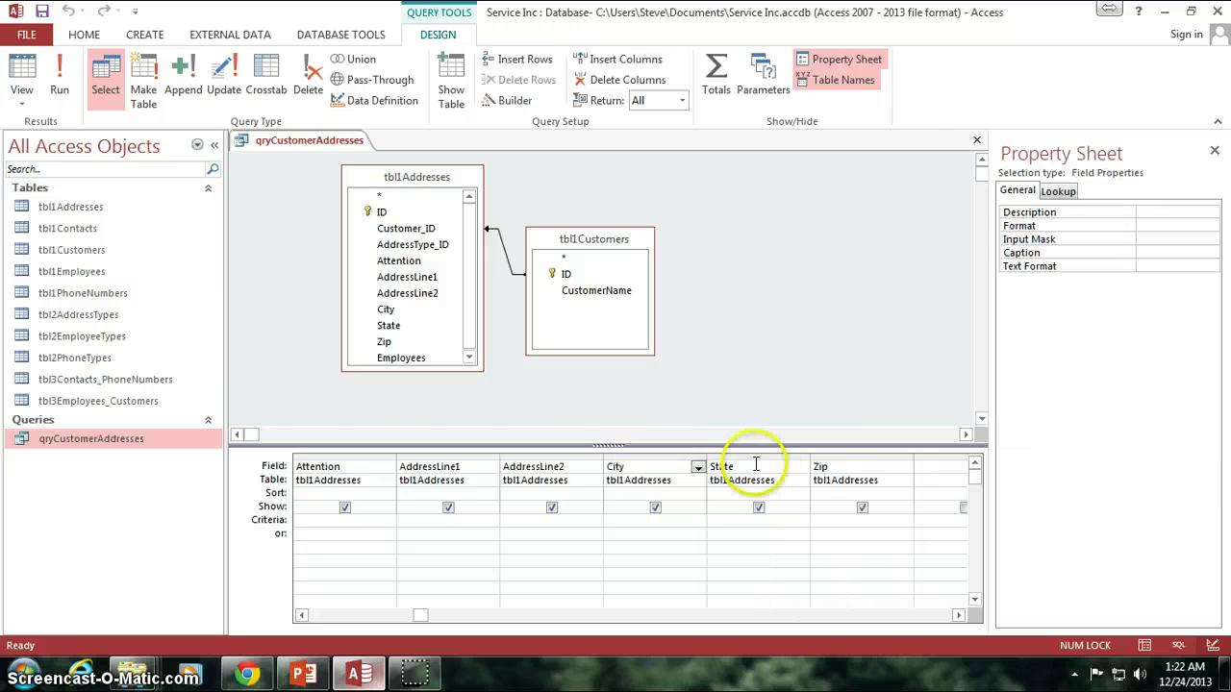
pyautogui.click(836, 464)
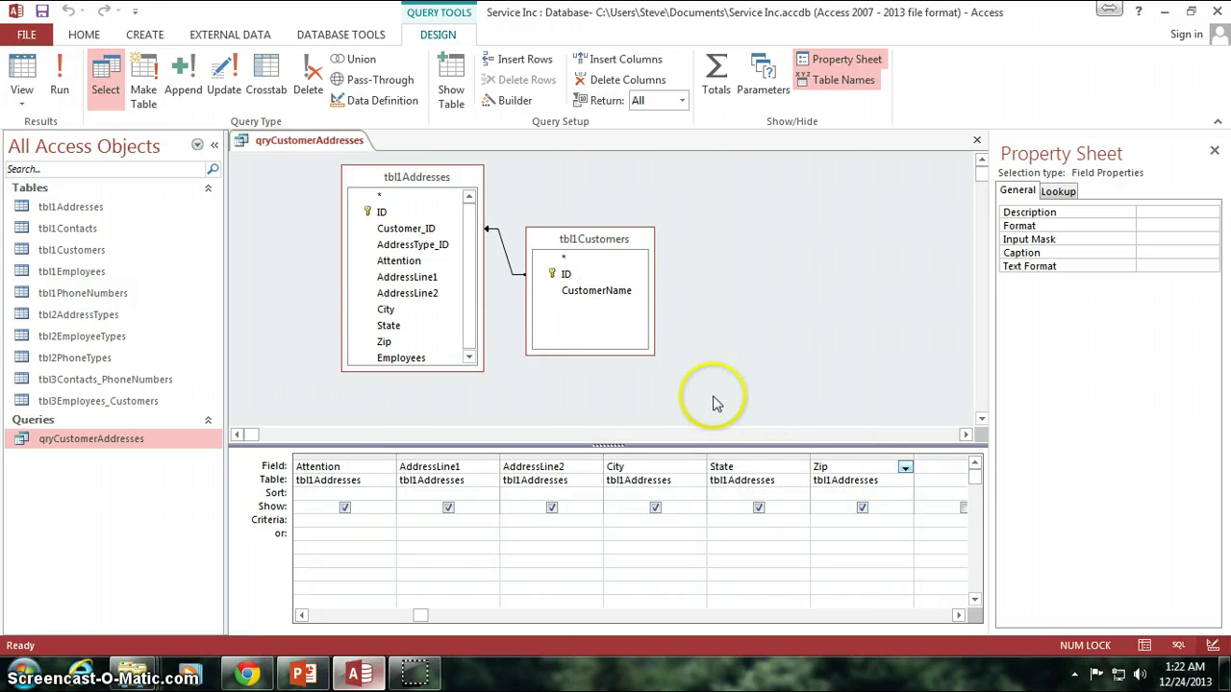
pyautogui.click(836, 458)
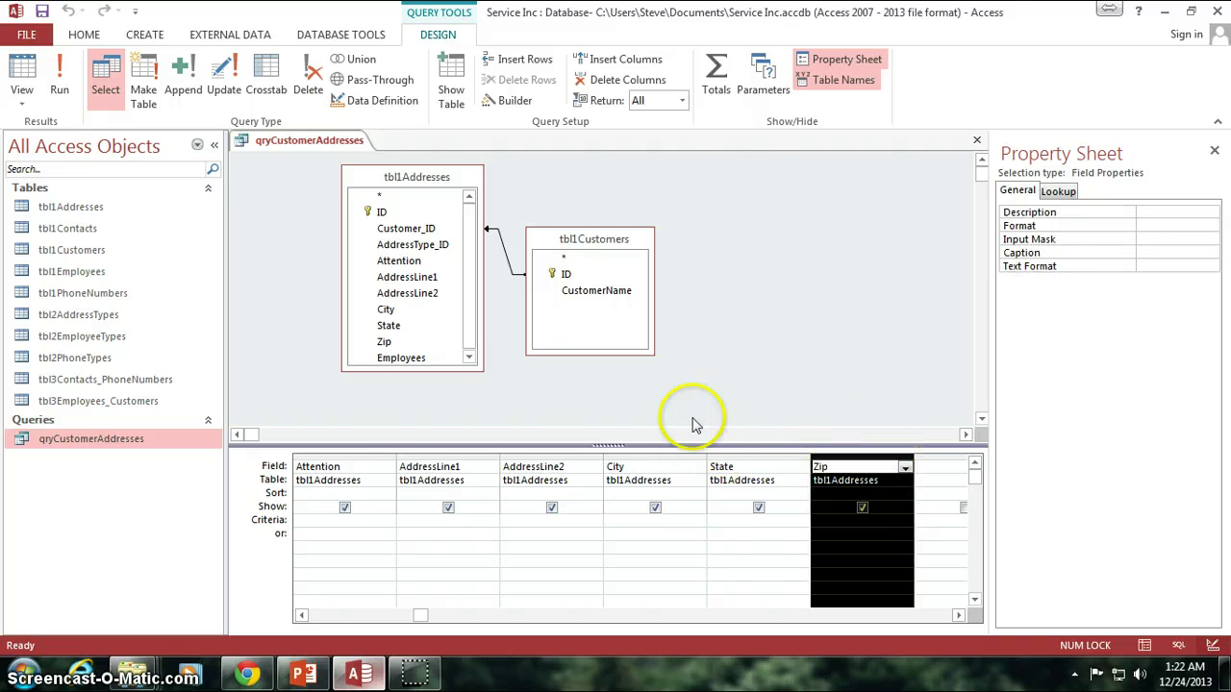
pyautogui.click(653, 423)
pyautogui.moveTo(646, 453); pyautogui.dragTo(835, 456)
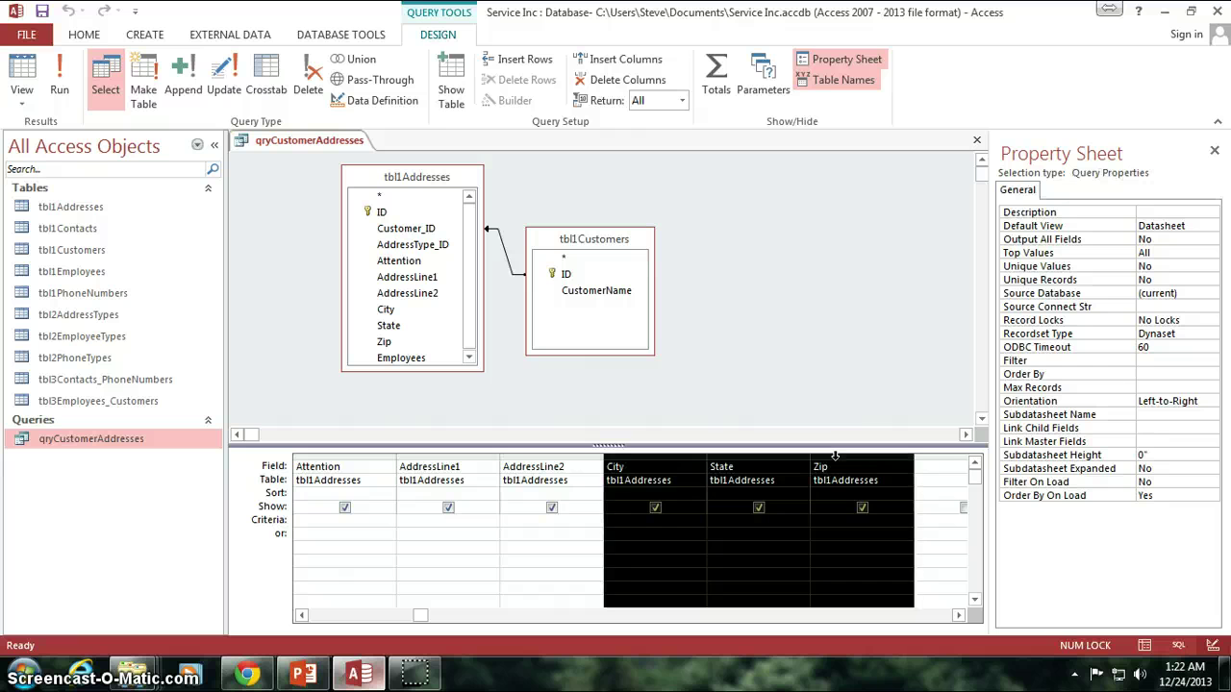
pyautogui.press('Delete')
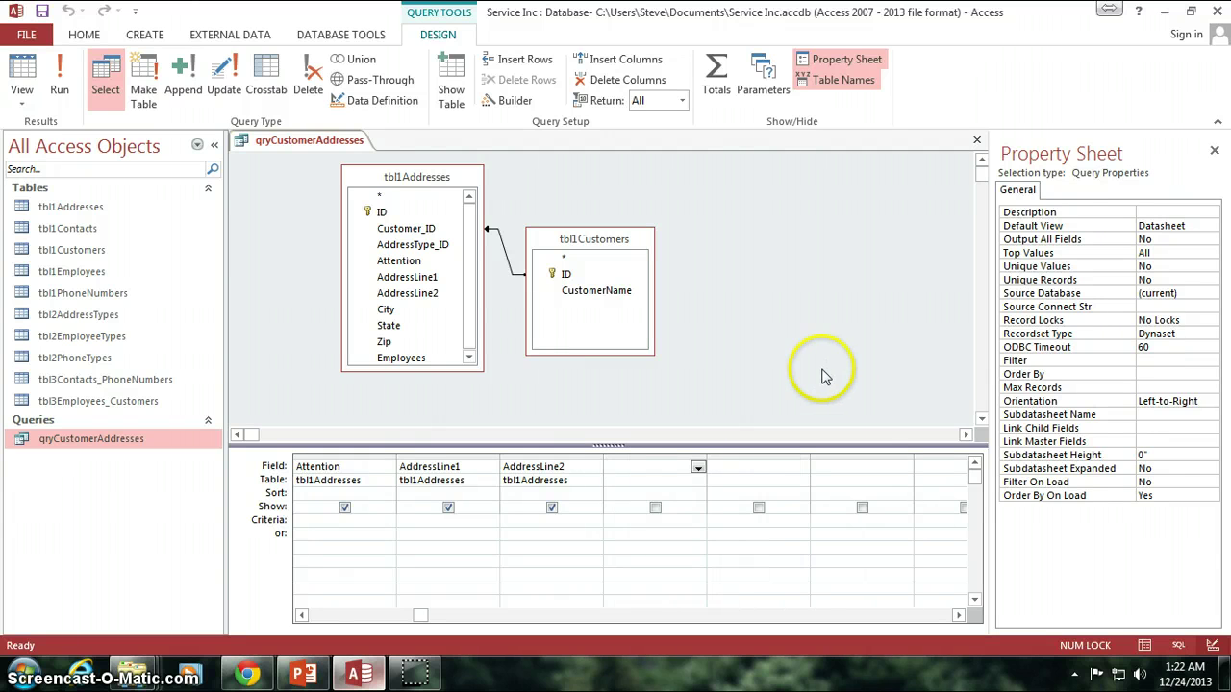
# - Enter the calculated field CSZ: city & ", " & state & " " & zip in the empty column
pyautogui.click(630, 467)
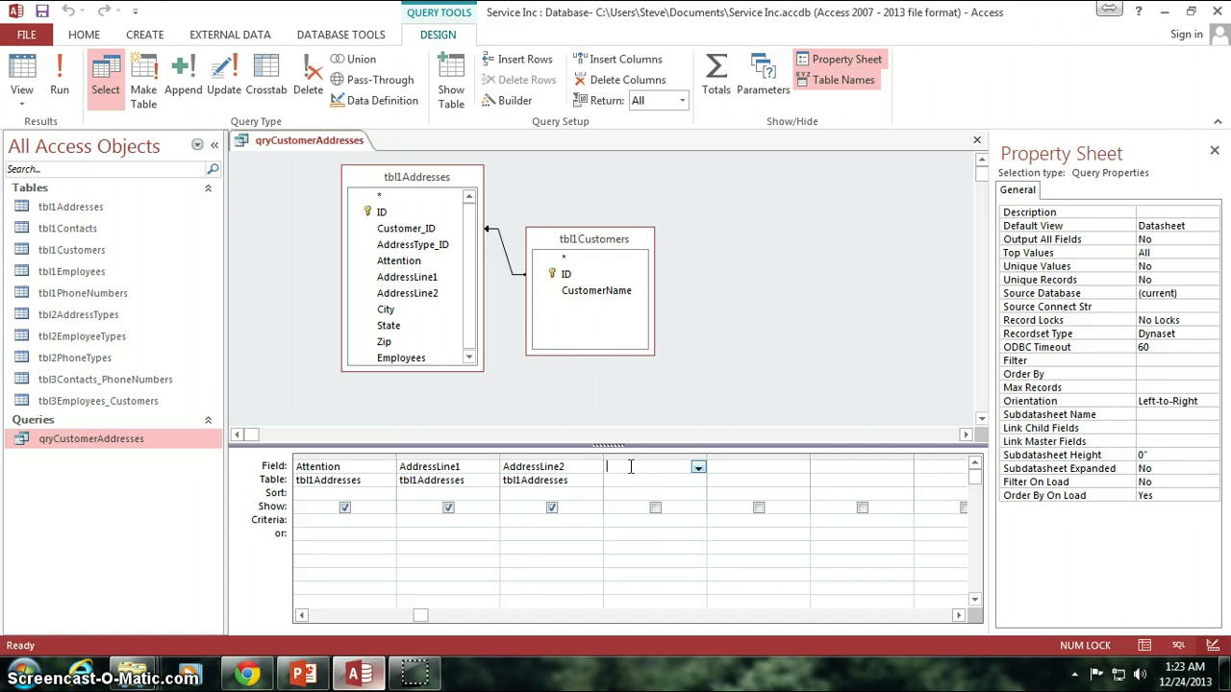
pyautogui.write('CSZ: city & ",')
pyautogui.click(664, 466)
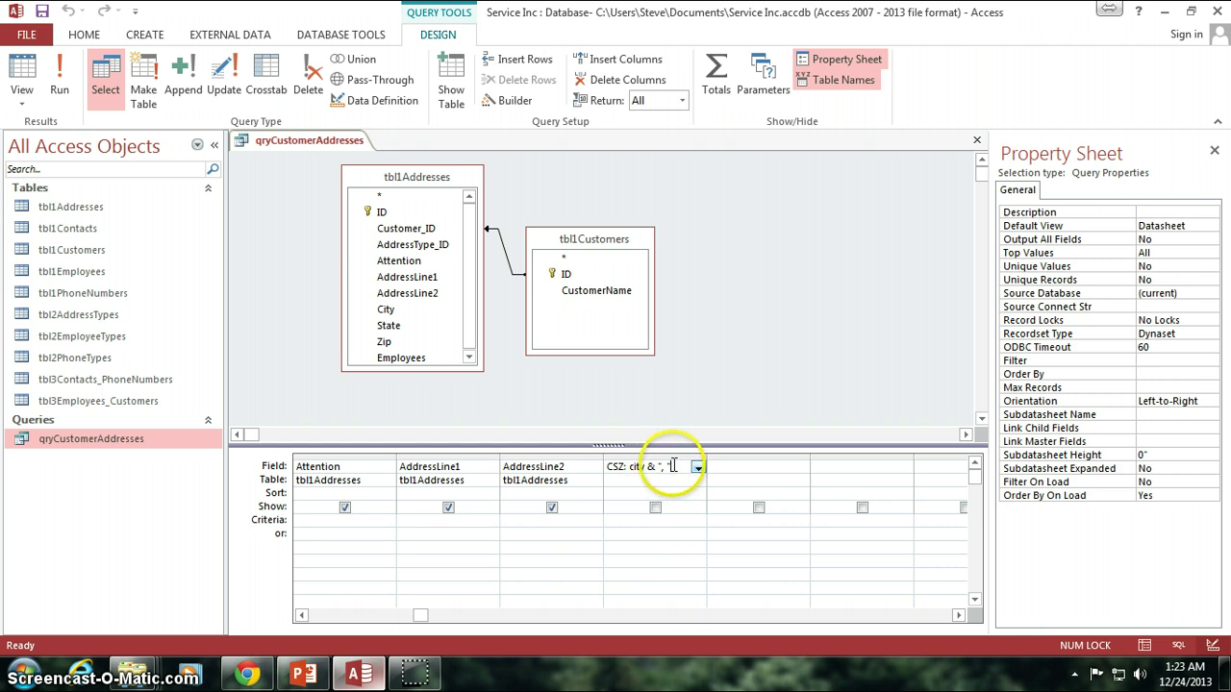
pyautogui.write(', "')
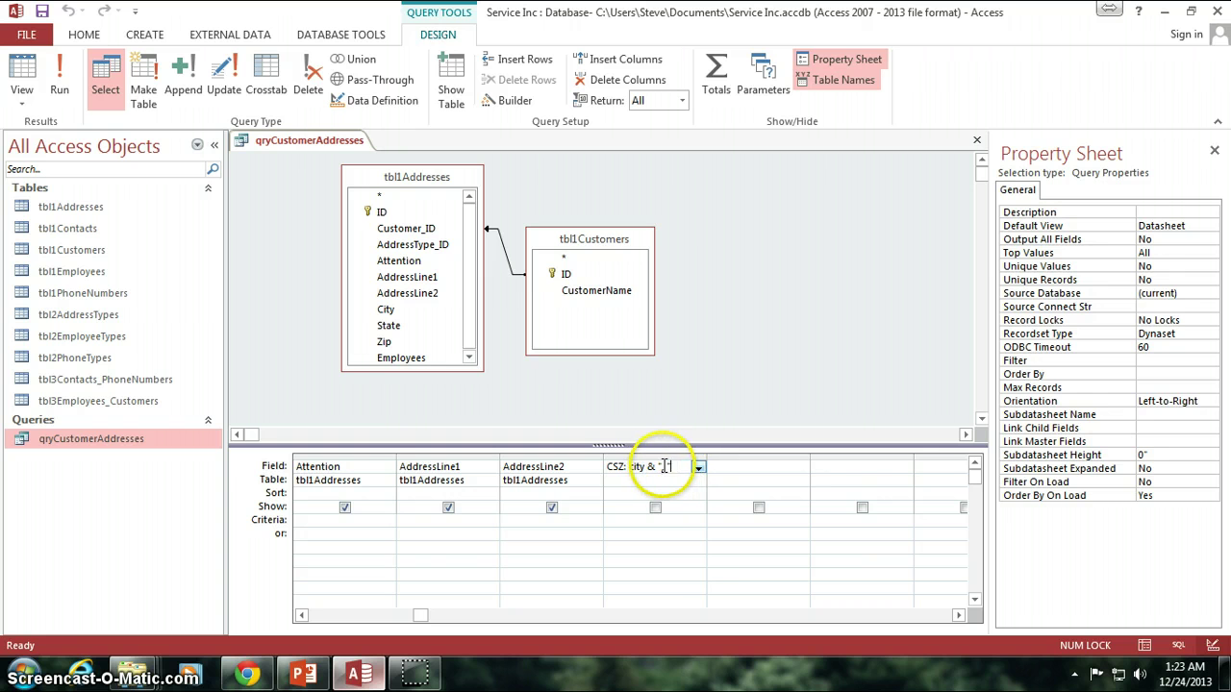
pyautogui.write('"')
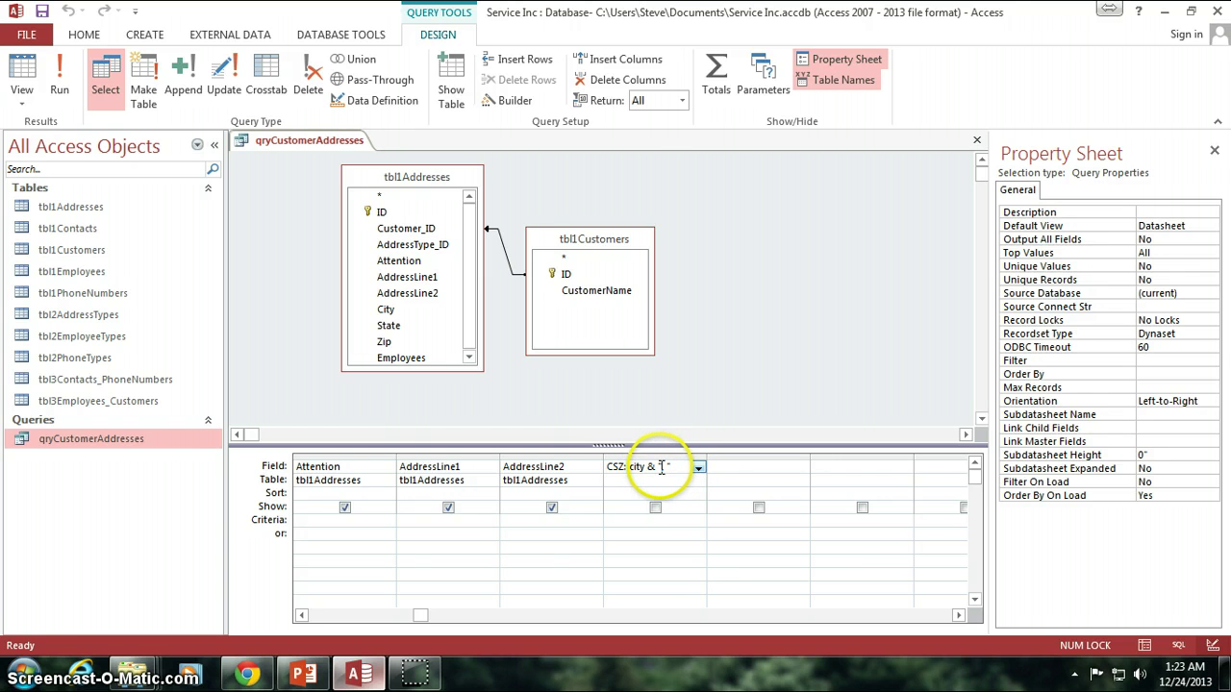
pyautogui.press('BackSpace')
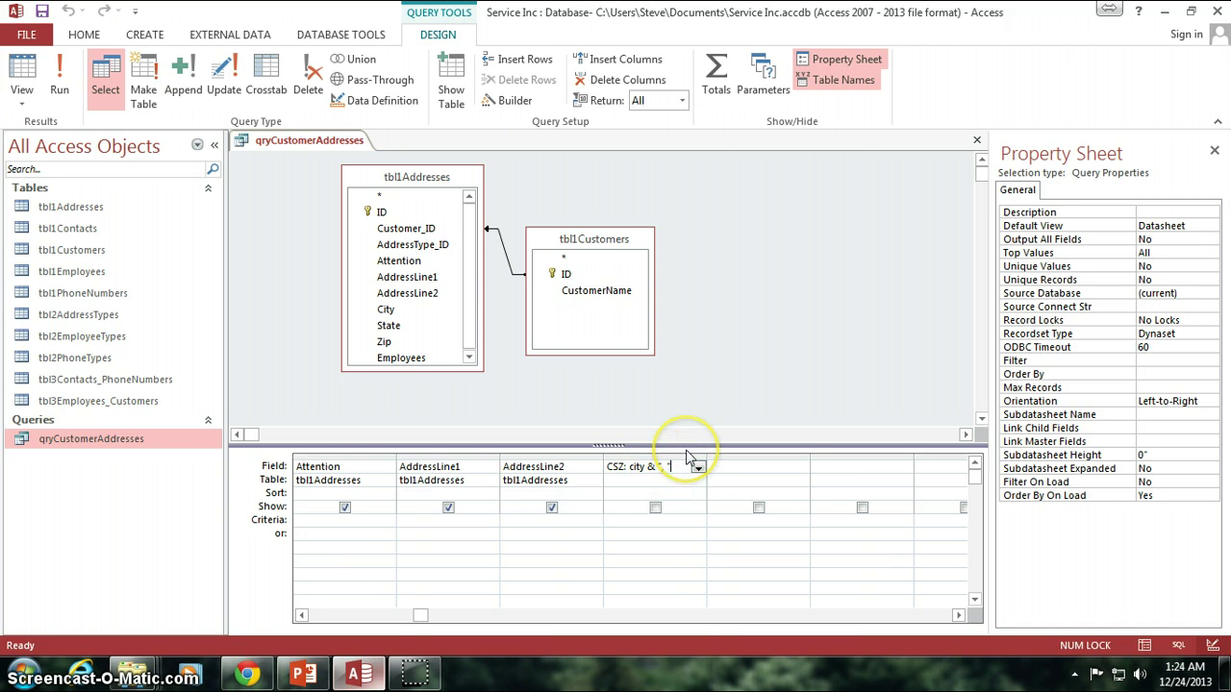
pyautogui.write('" &')
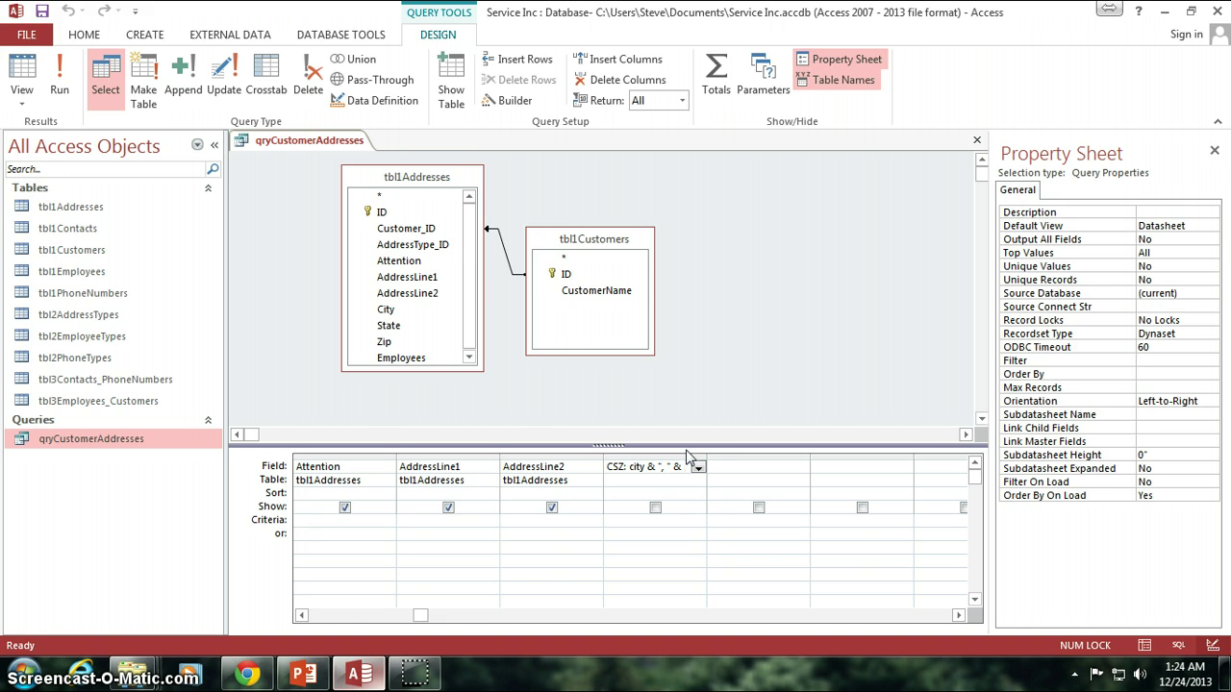
pyautogui.write(' state & " " & zip')
pyautogui.click(678, 471)
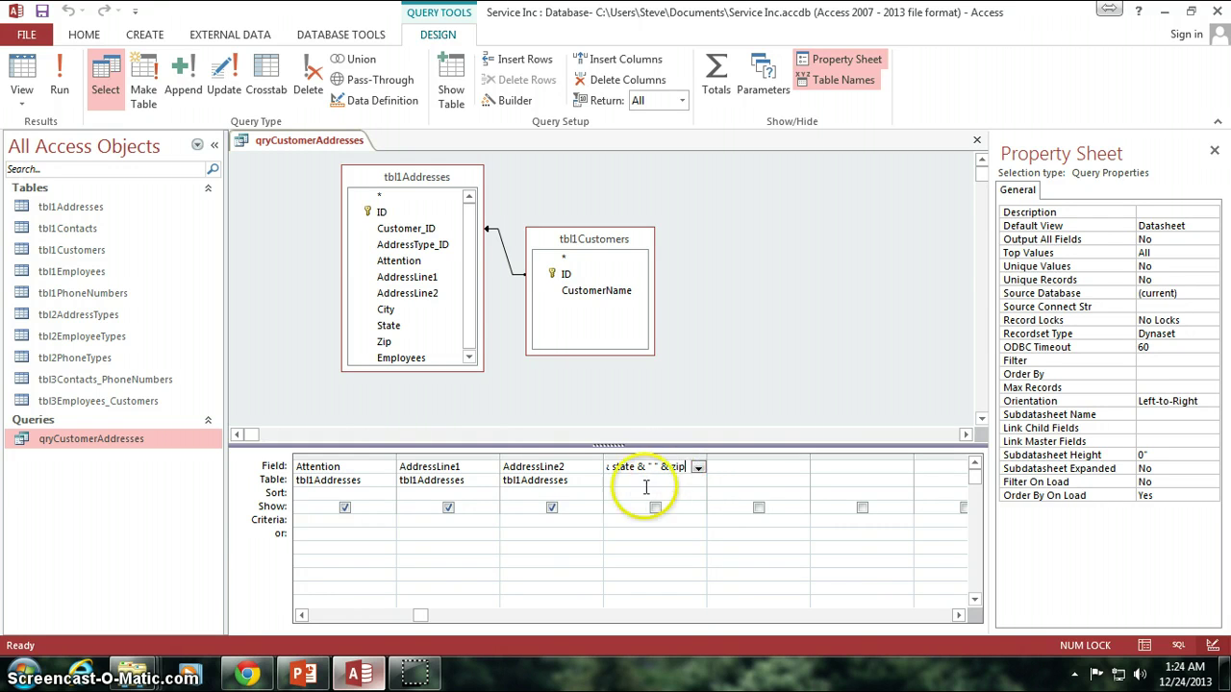
# - Autofit the CSZ column so the whole bracketed expression is visible
pyautogui.doubleClick(708, 459)
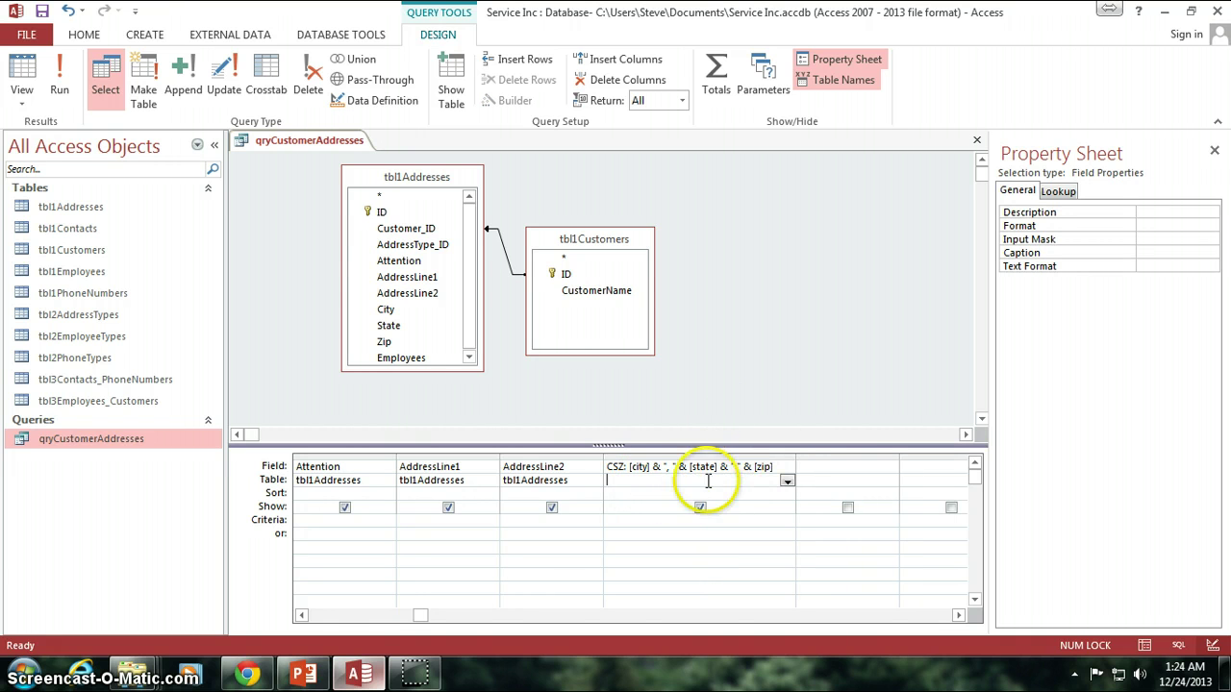
pyautogui.click(650, 465)
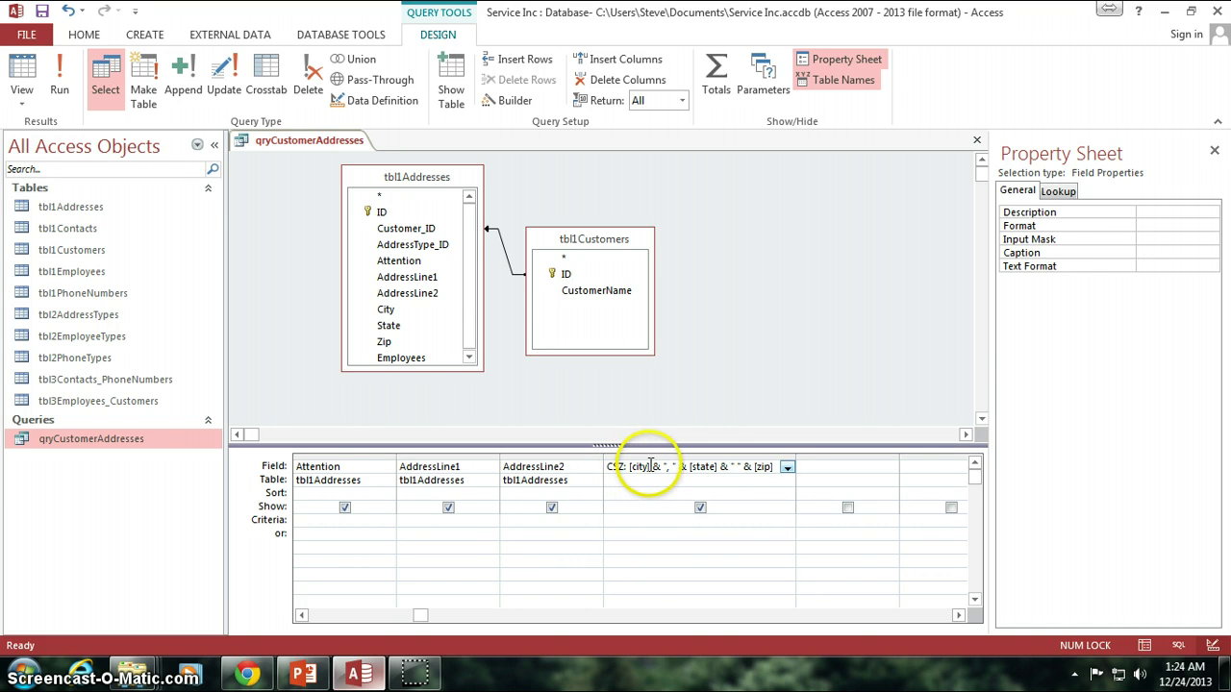
pyautogui.click(773, 467)
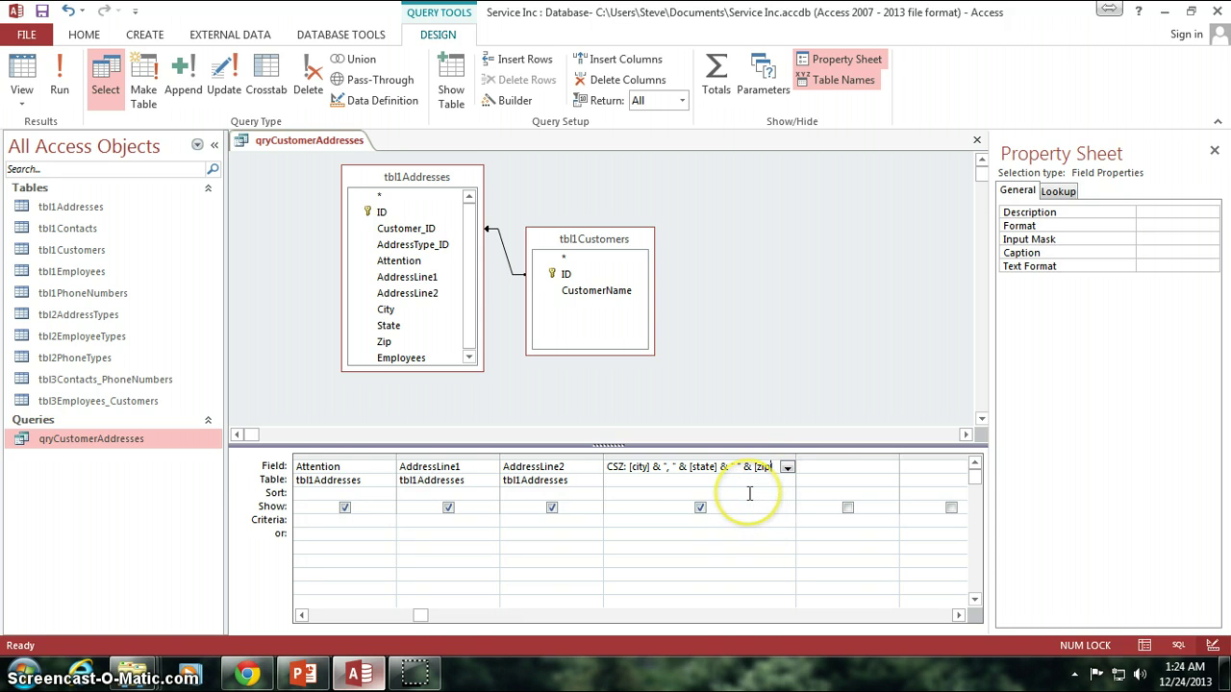
pyautogui.click(749, 493)
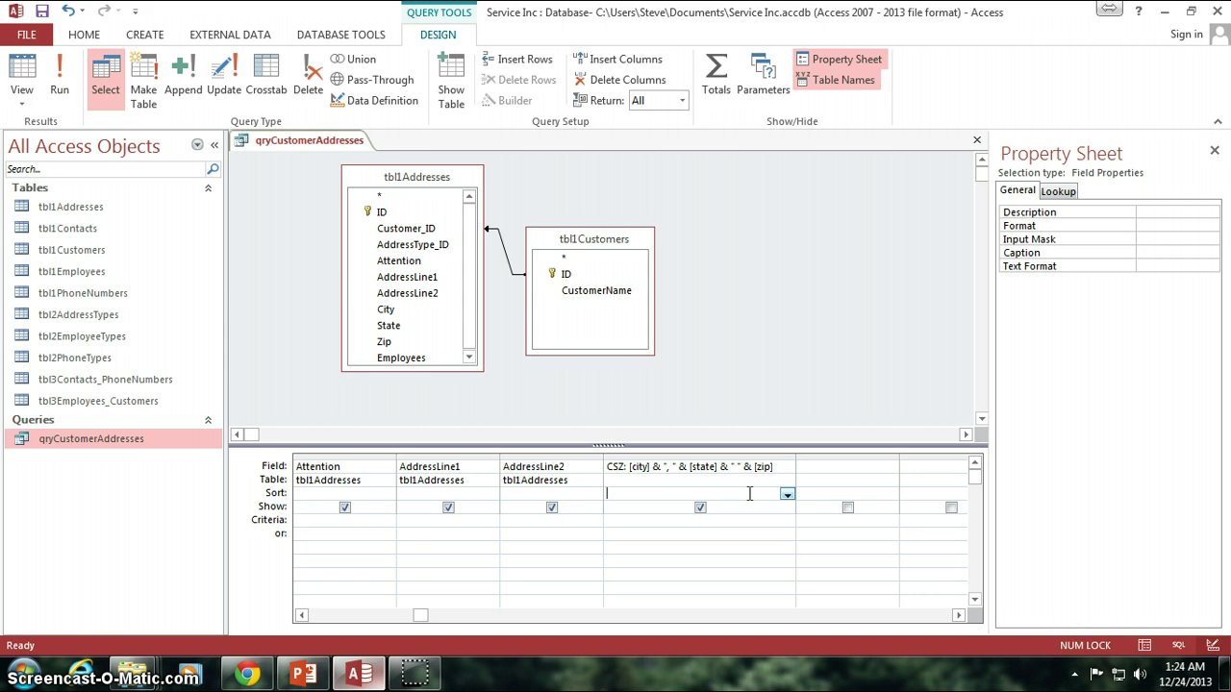
# - Check the City field in the tbl1Addresses field list against the CSZ expression
pyautogui.click(388, 192)
pyautogui.click(616, 237)
pyautogui.click(376, 180)
pyautogui.click(385, 310)
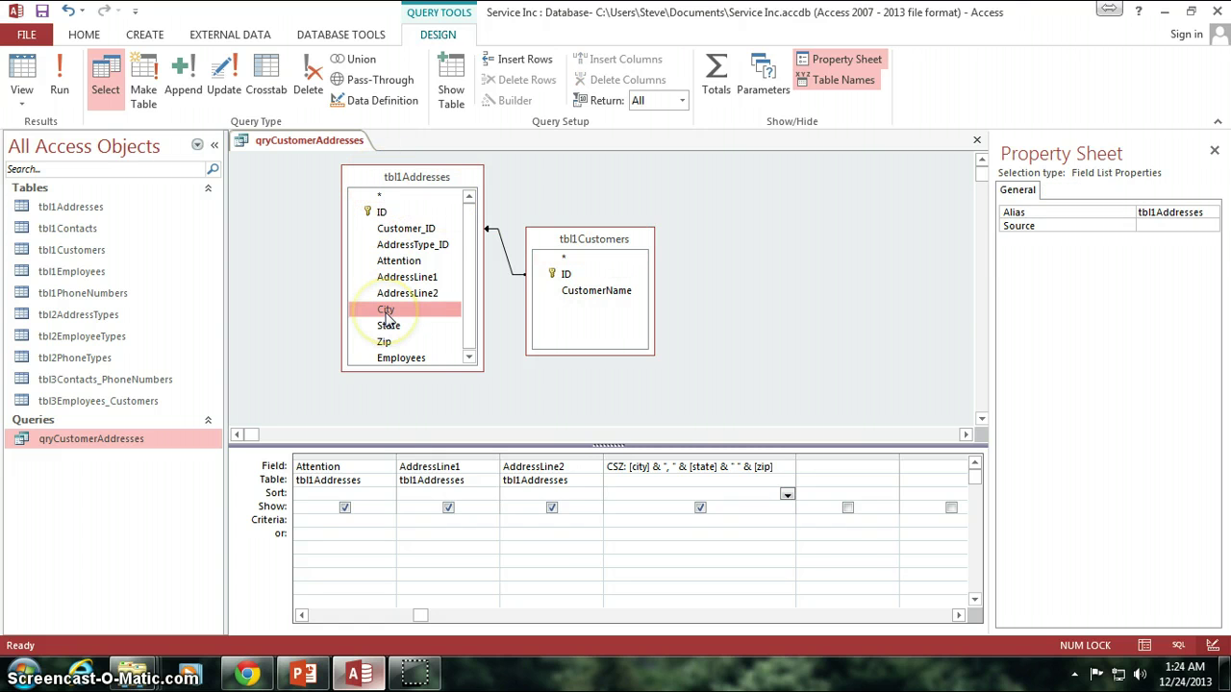
pyautogui.moveTo(386, 317); pyautogui.dragTo(397, 349)
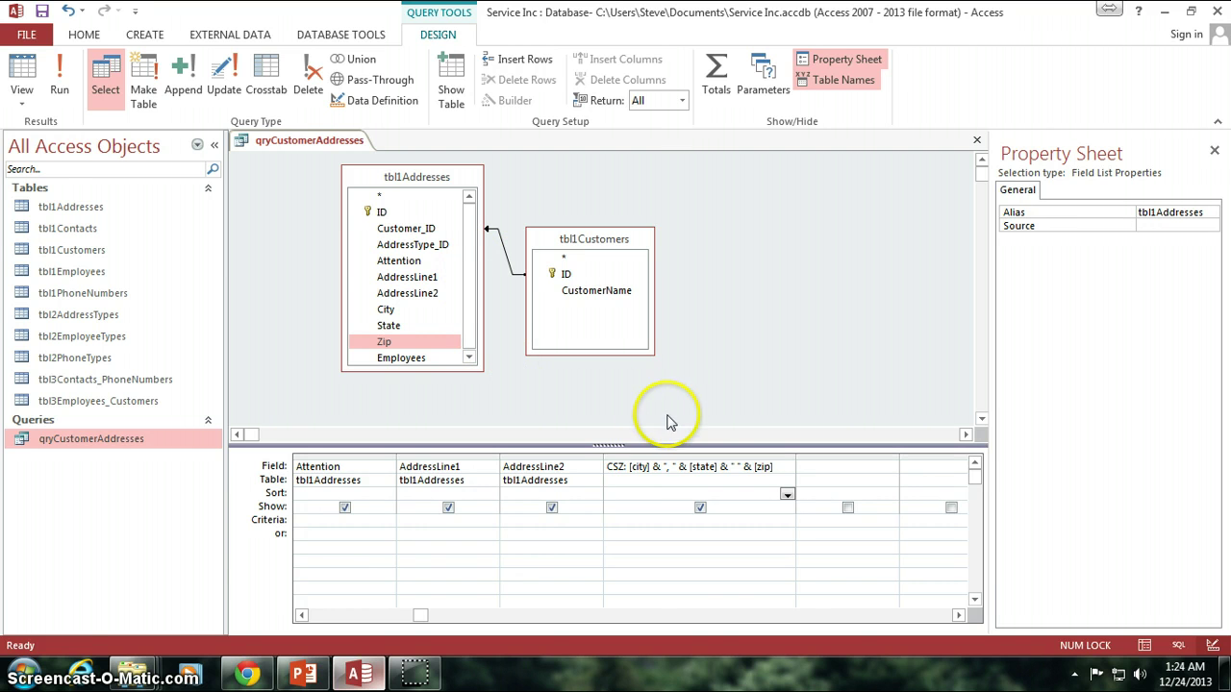
pyautogui.click(637, 469)
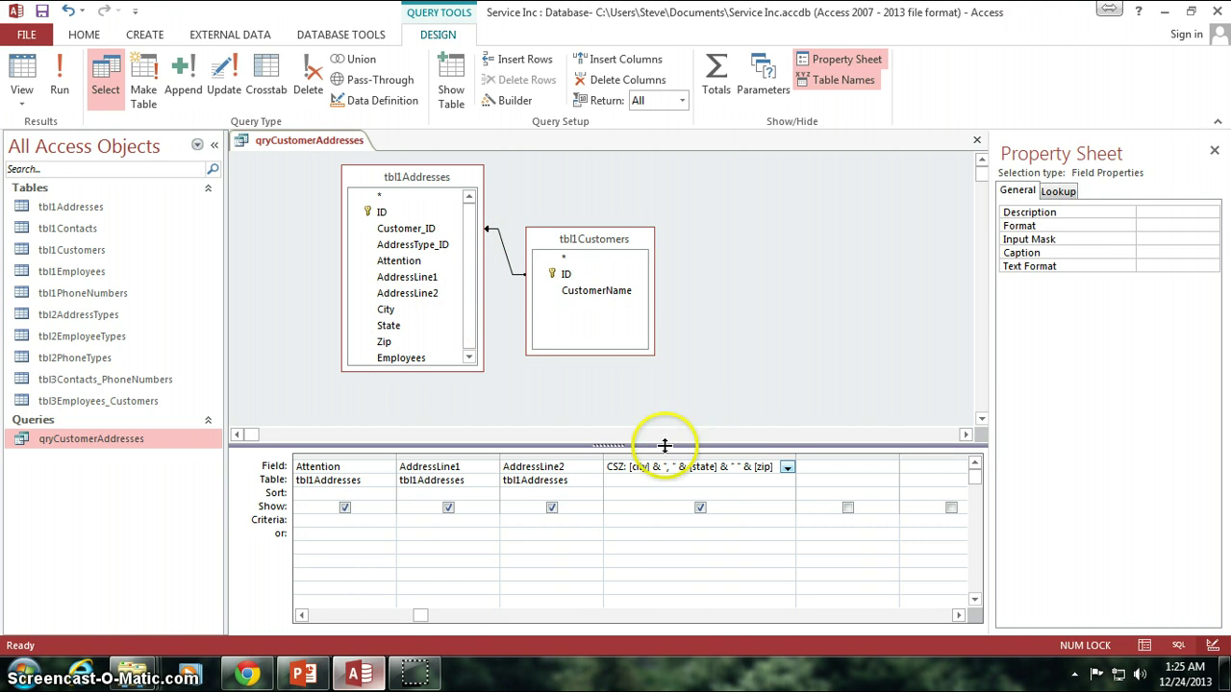
pyautogui.click(678, 358)
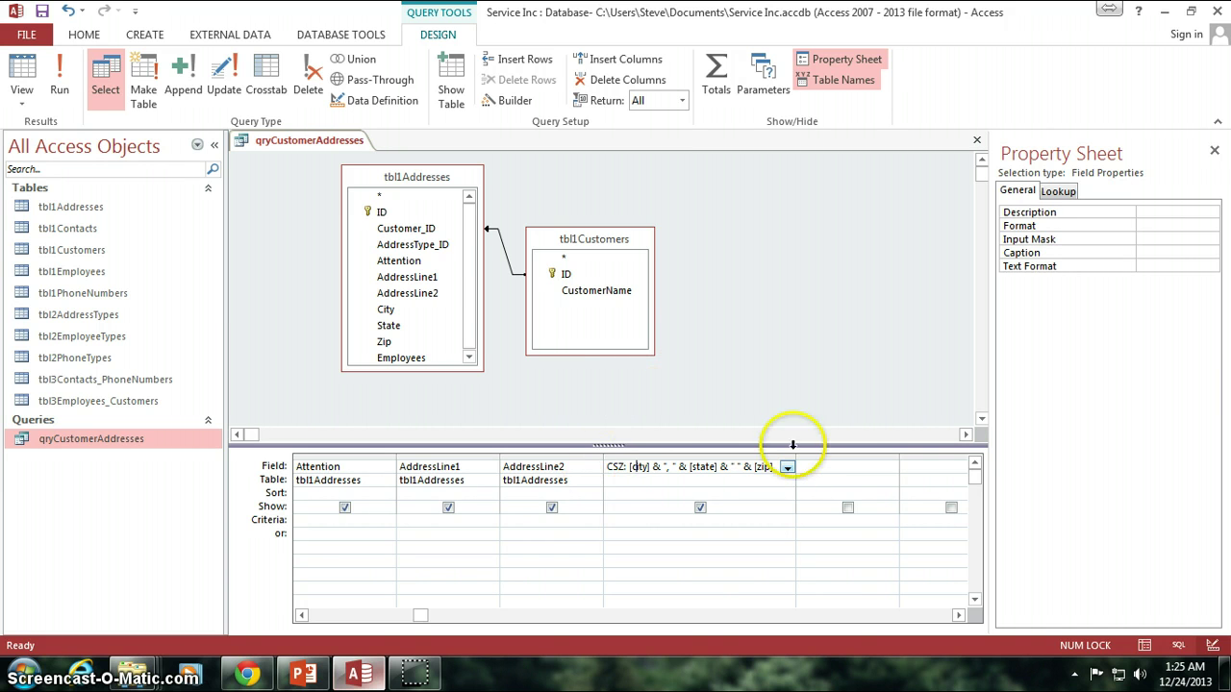
pyautogui.moveTo(628, 467); pyautogui.dragTo(756, 472)
pyautogui.click(739, 385)
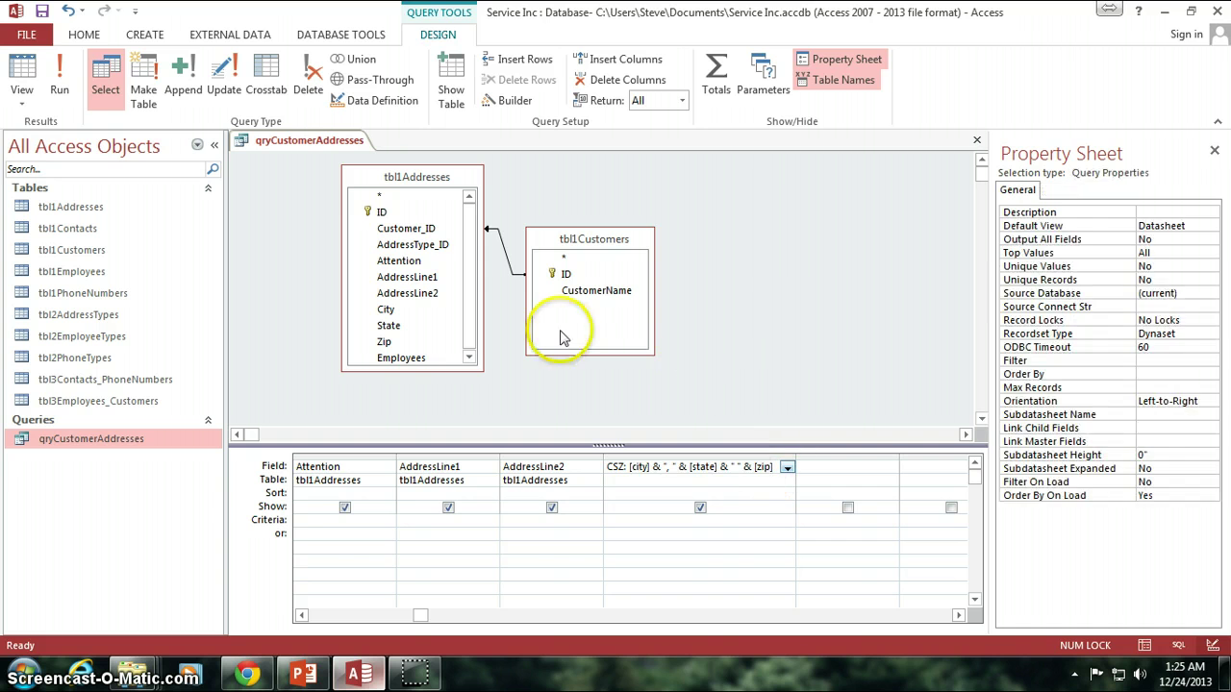
# - Run the query and inspect the first CSZ value, 'Richmond, VA 10025'
pyautogui.click(26, 72)
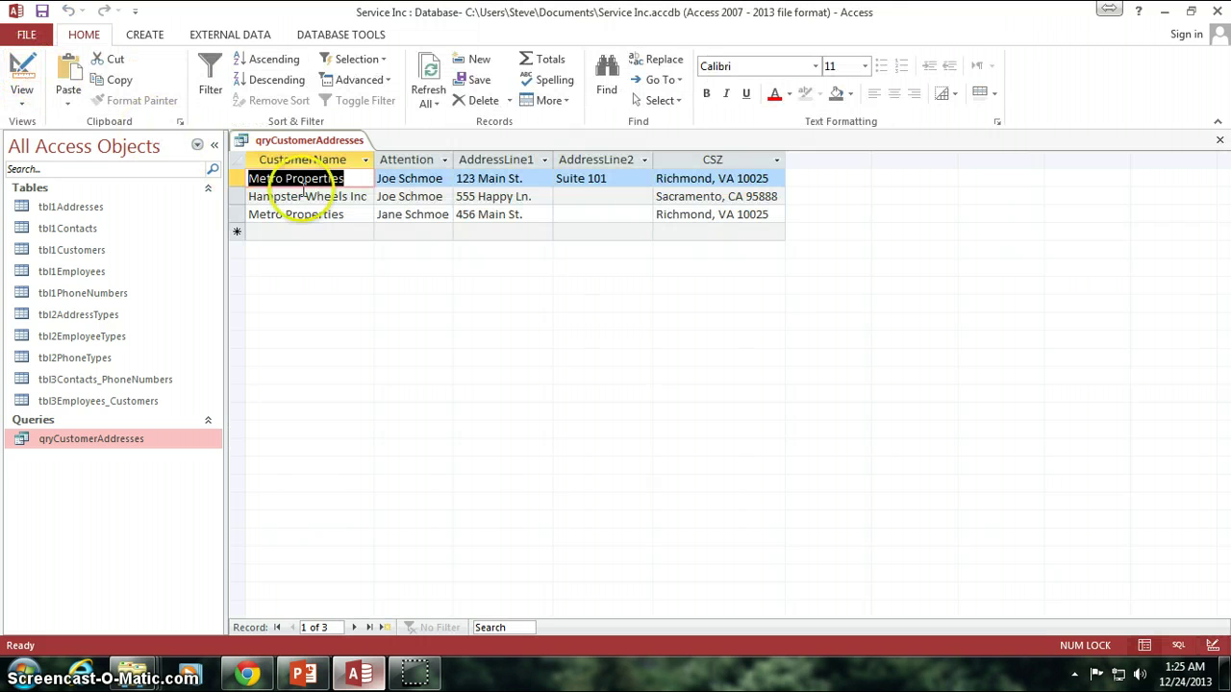
pyautogui.click(660, 179)
pyautogui.moveTo(660, 179); pyautogui.dragTo(709, 178)
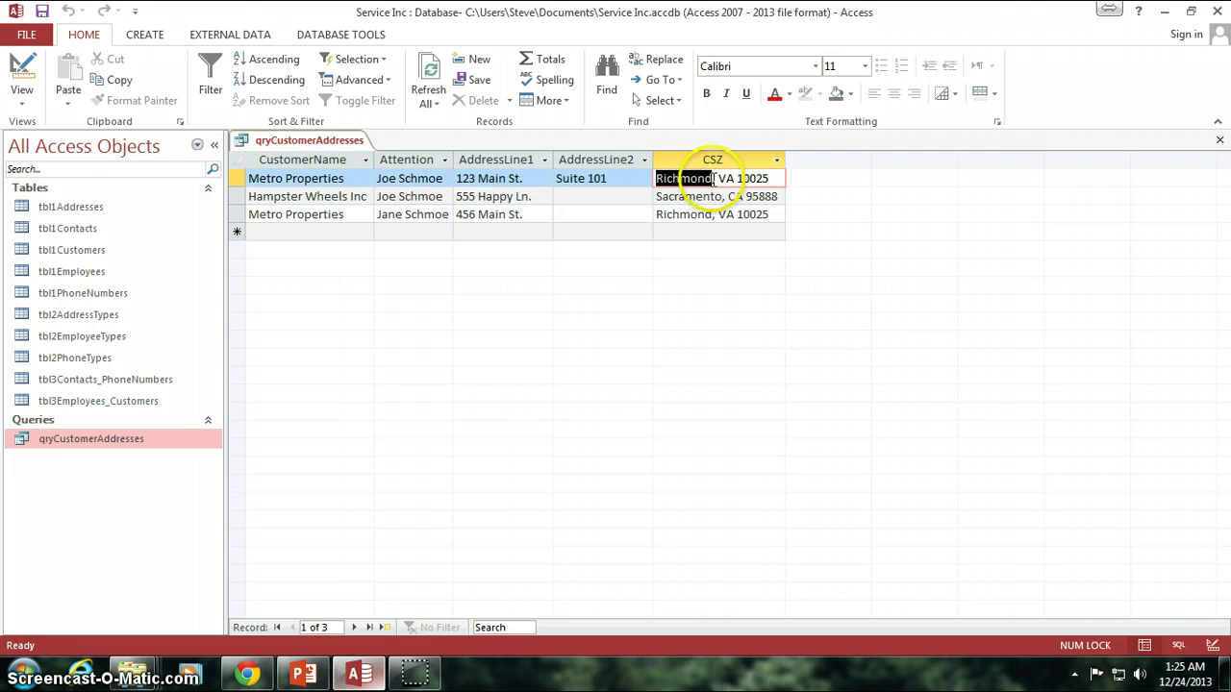
pyautogui.click(712, 179)
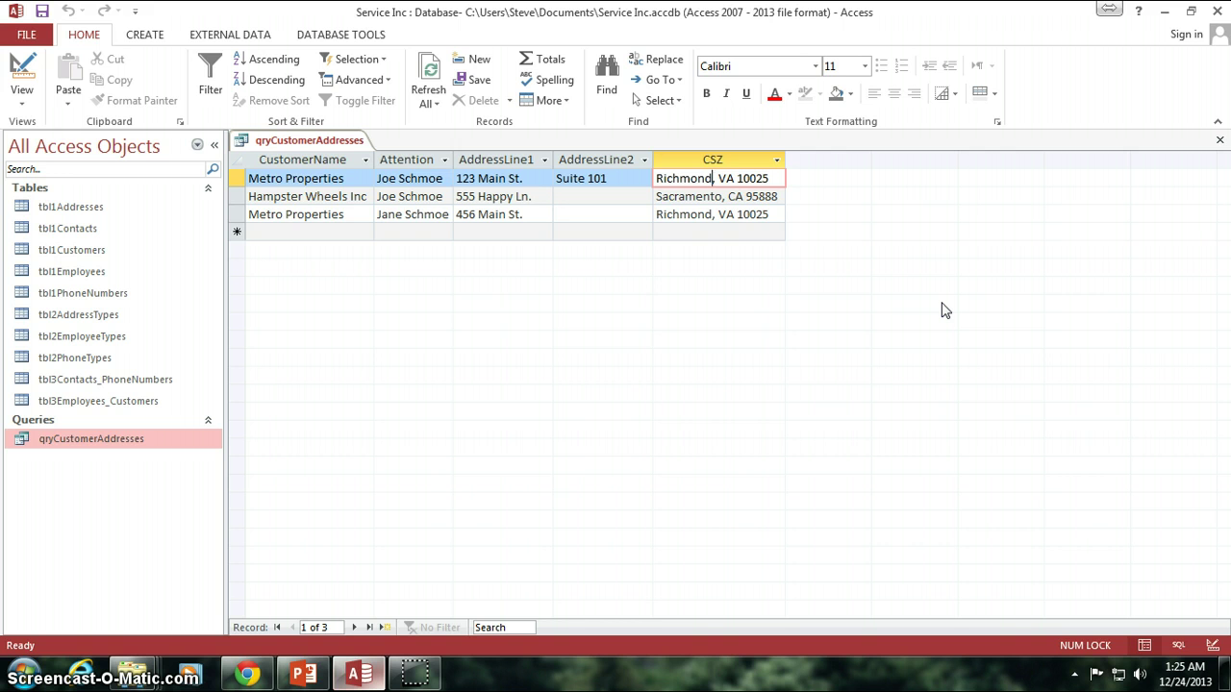
# - Delete the CSZ, Attention, AddressLine1 and AddressLine2 columns, then place Zip in the second column
pyautogui.click(22, 69)
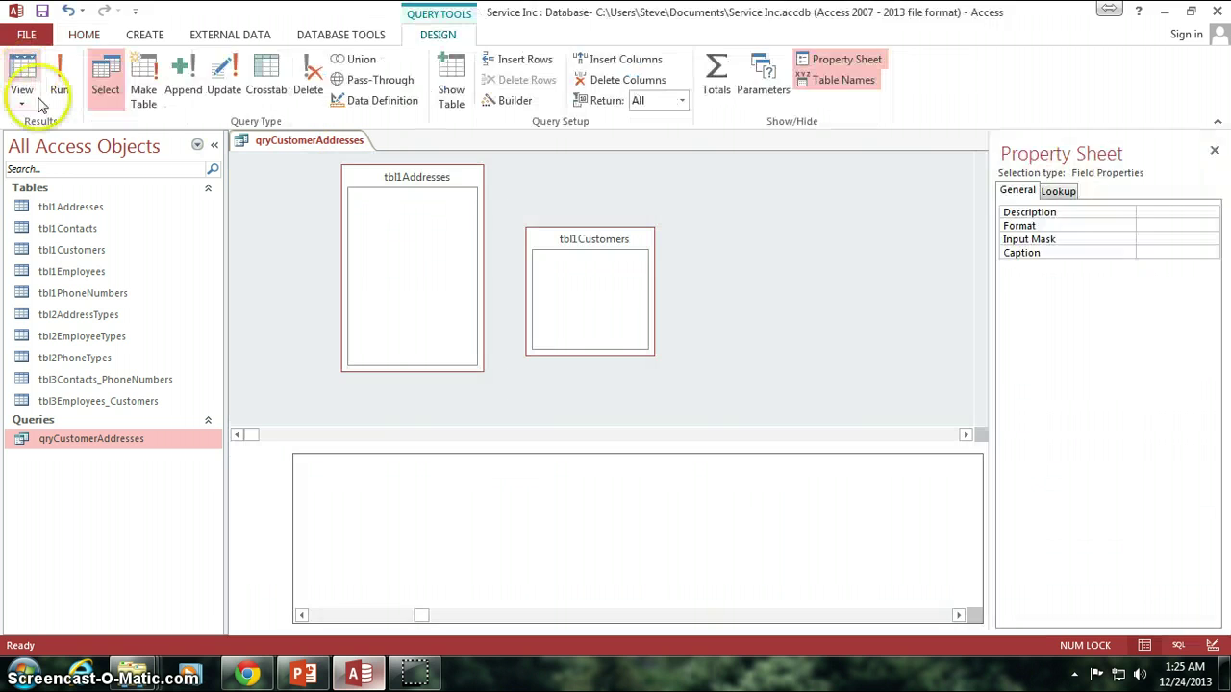
pyautogui.click(638, 415)
pyautogui.click(617, 452)
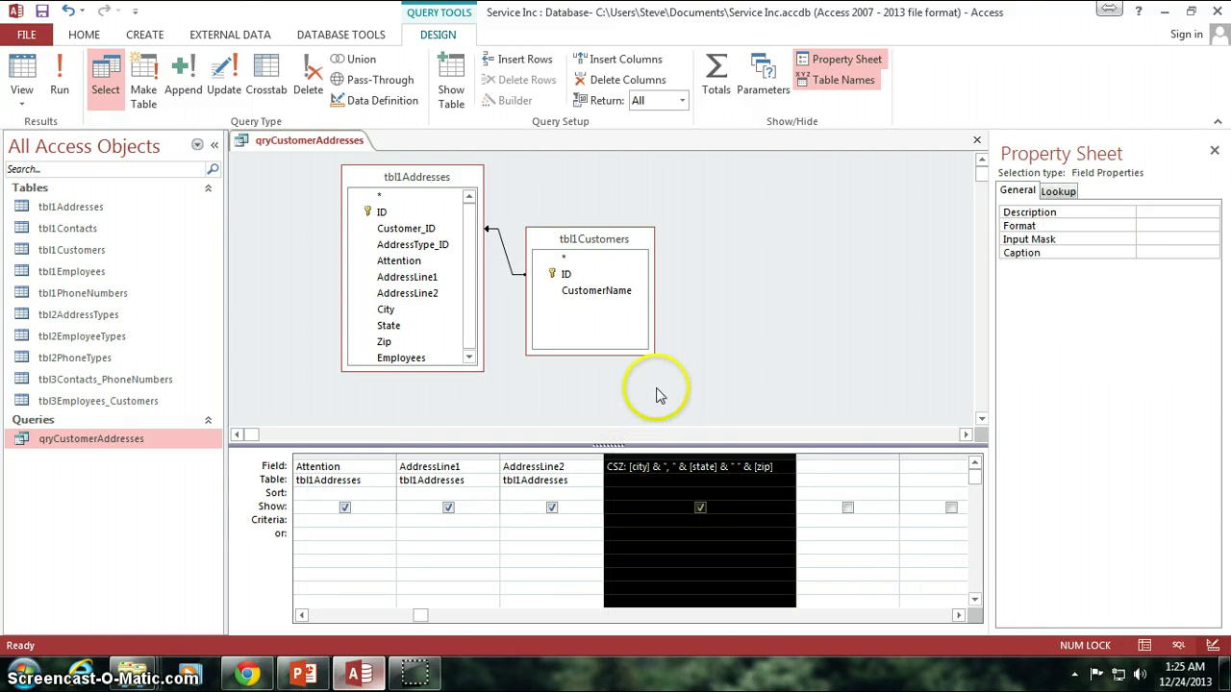
pyautogui.press('Delete')
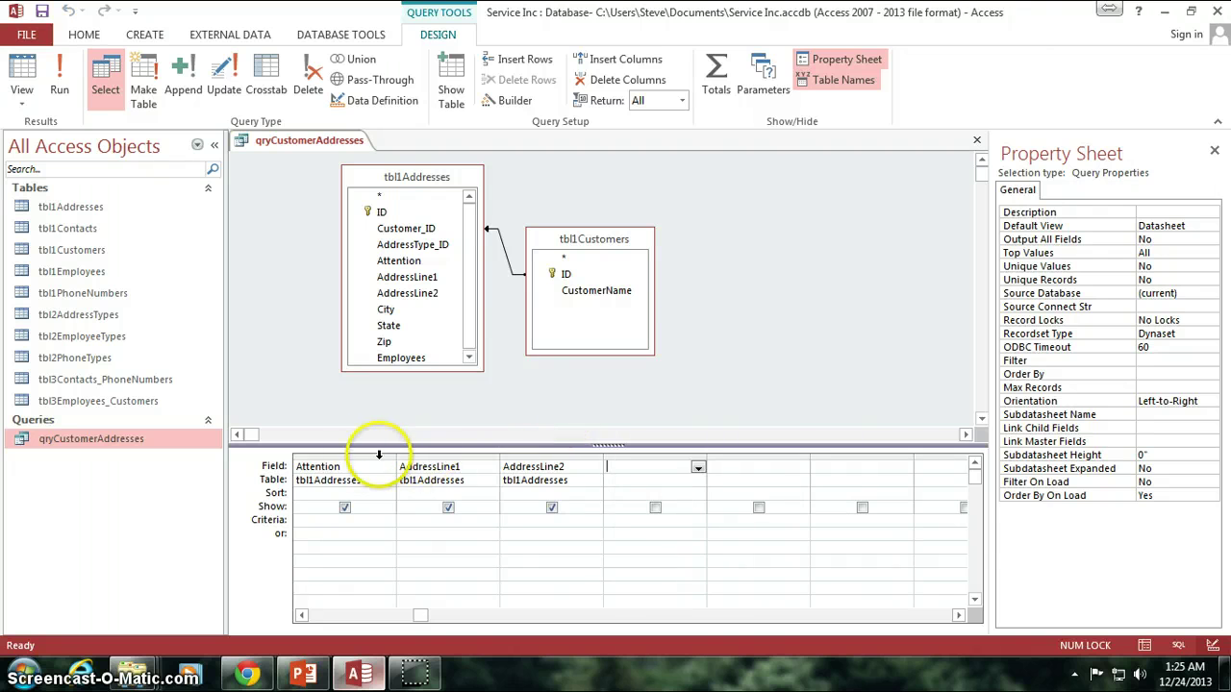
pyautogui.moveTo(361, 455); pyautogui.dragTo(543, 456)
pyautogui.press('Delete')
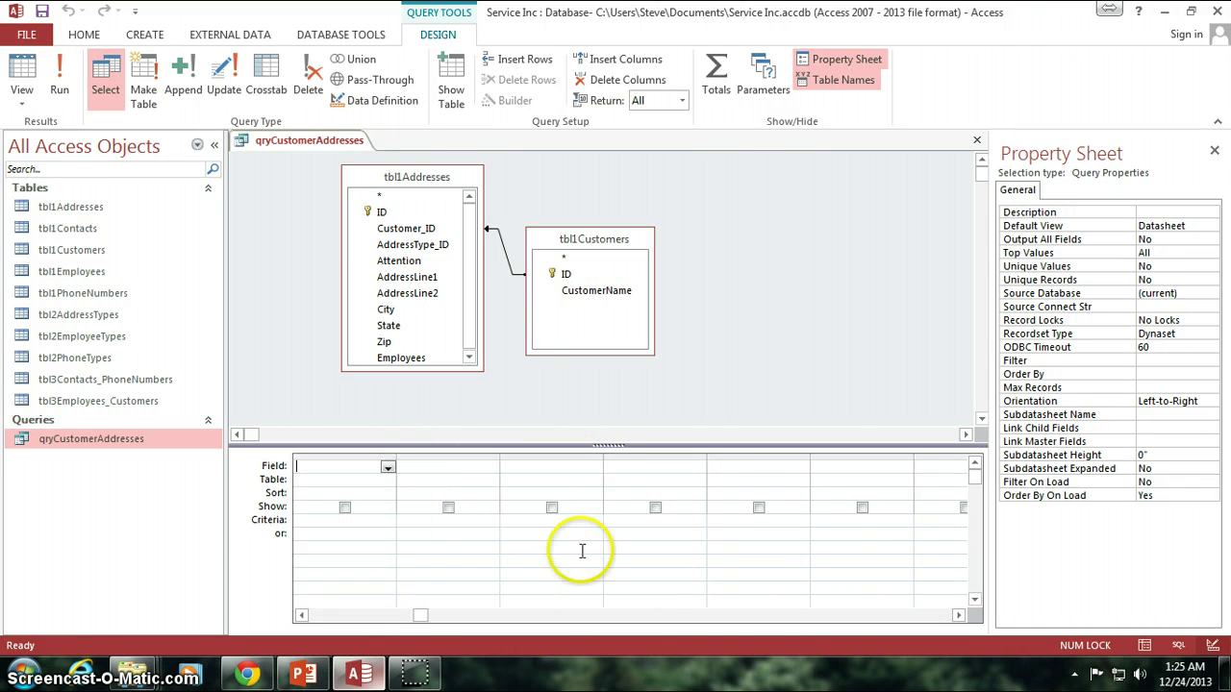
pyautogui.click(313, 615)
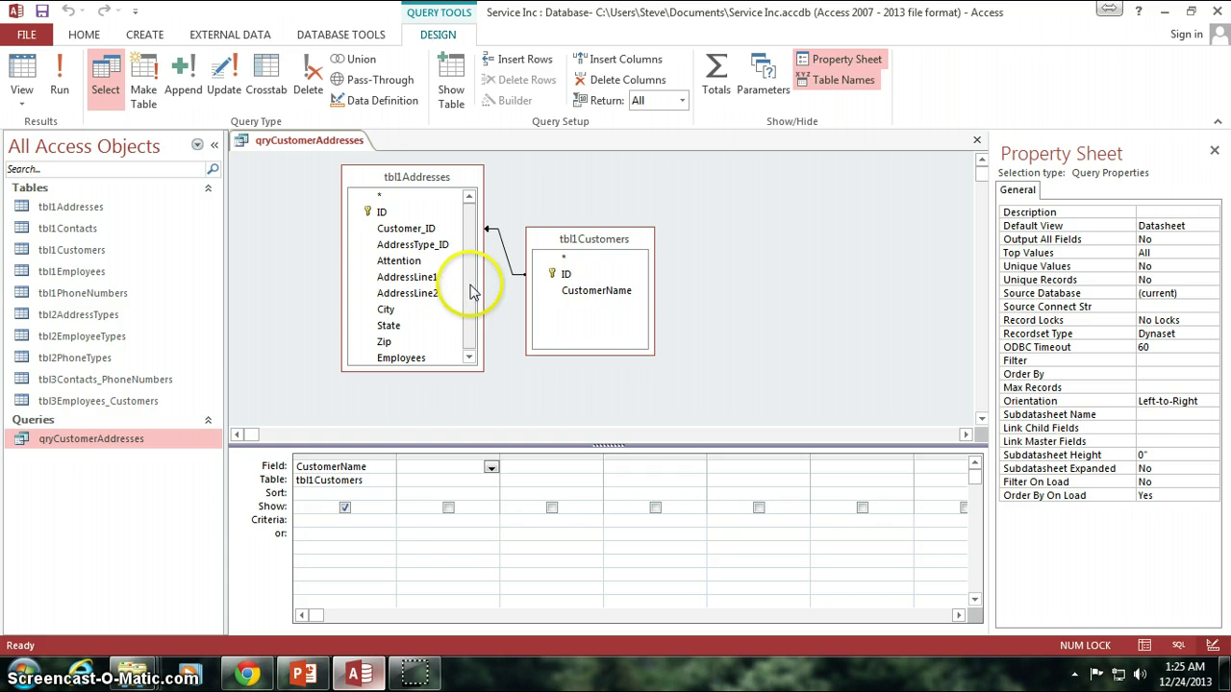
pyautogui.moveTo(394, 348); pyautogui.dragTo(426, 467)
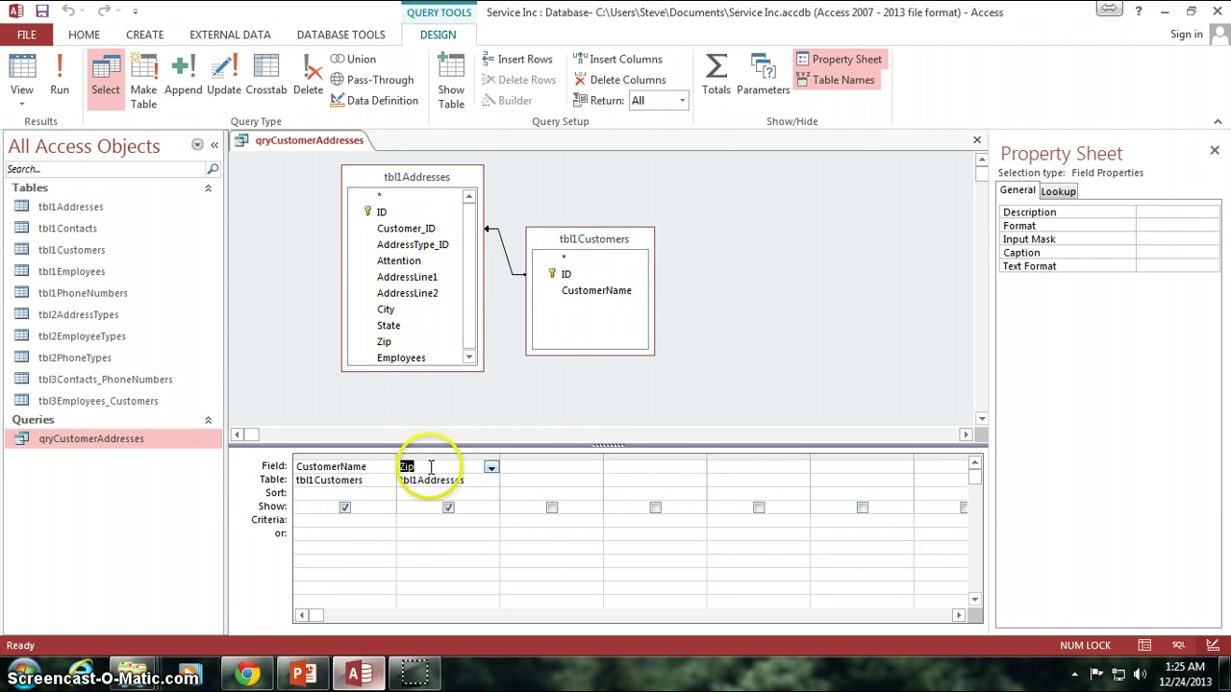
pyautogui.click(567, 394)
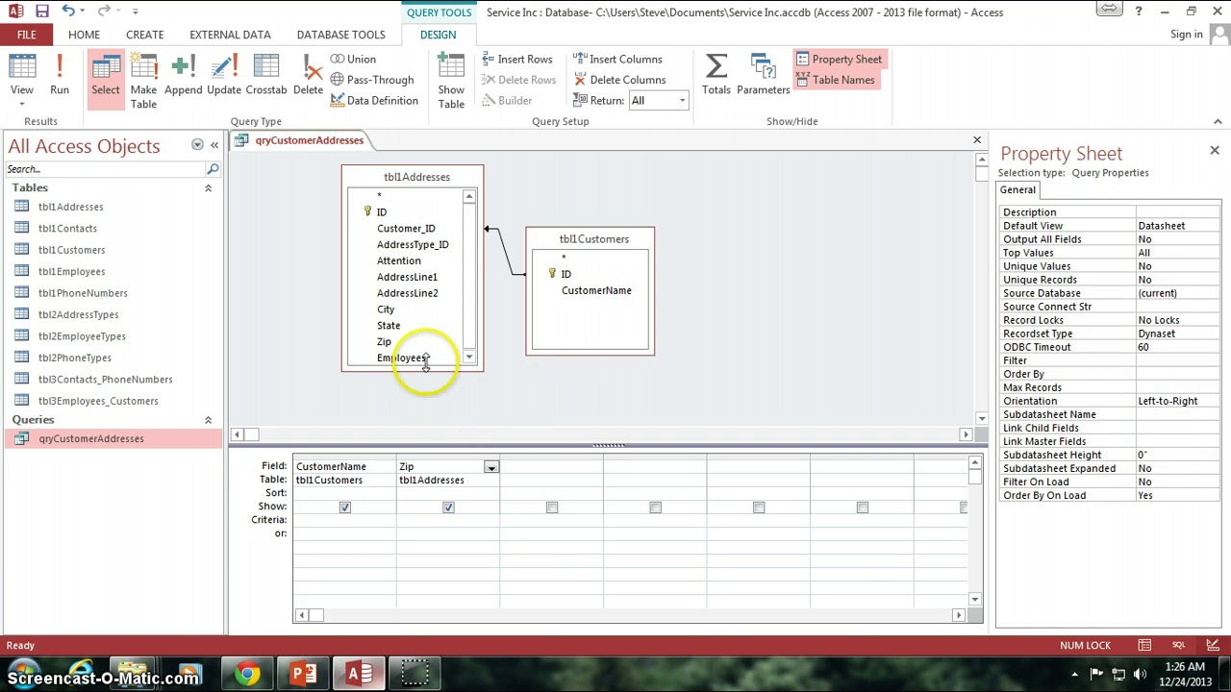
pyautogui.click(21, 77)
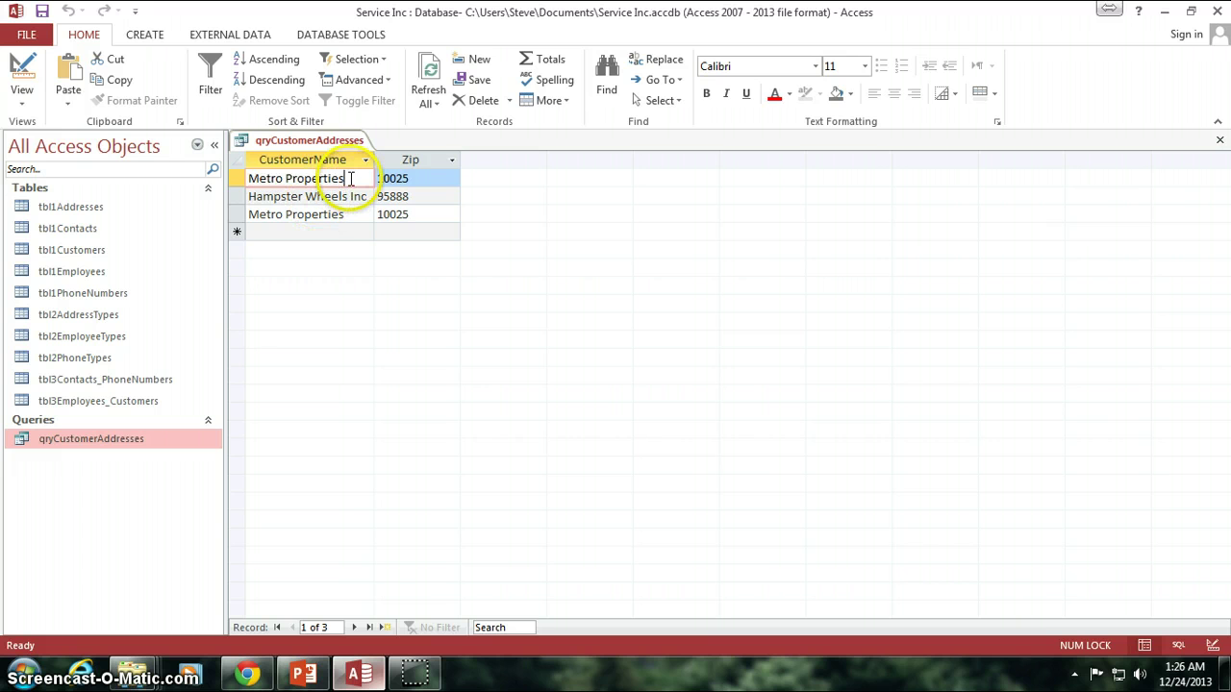
pyautogui.moveTo(350, 178); pyautogui.dragTo(221, 182)
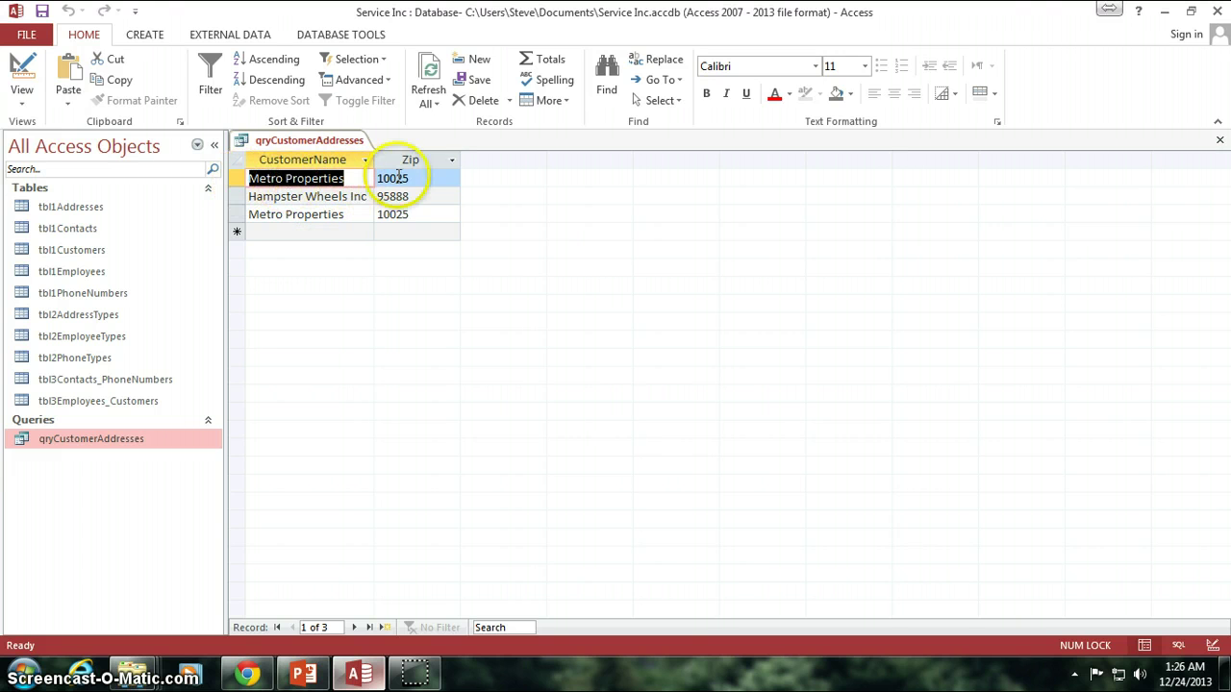
pyautogui.moveTo(418, 178)
pyautogui.mouseDown()
pyautogui.moveTo(352, 183)
pyautogui.moveTo(426, 192)
pyautogui.mouseUp()
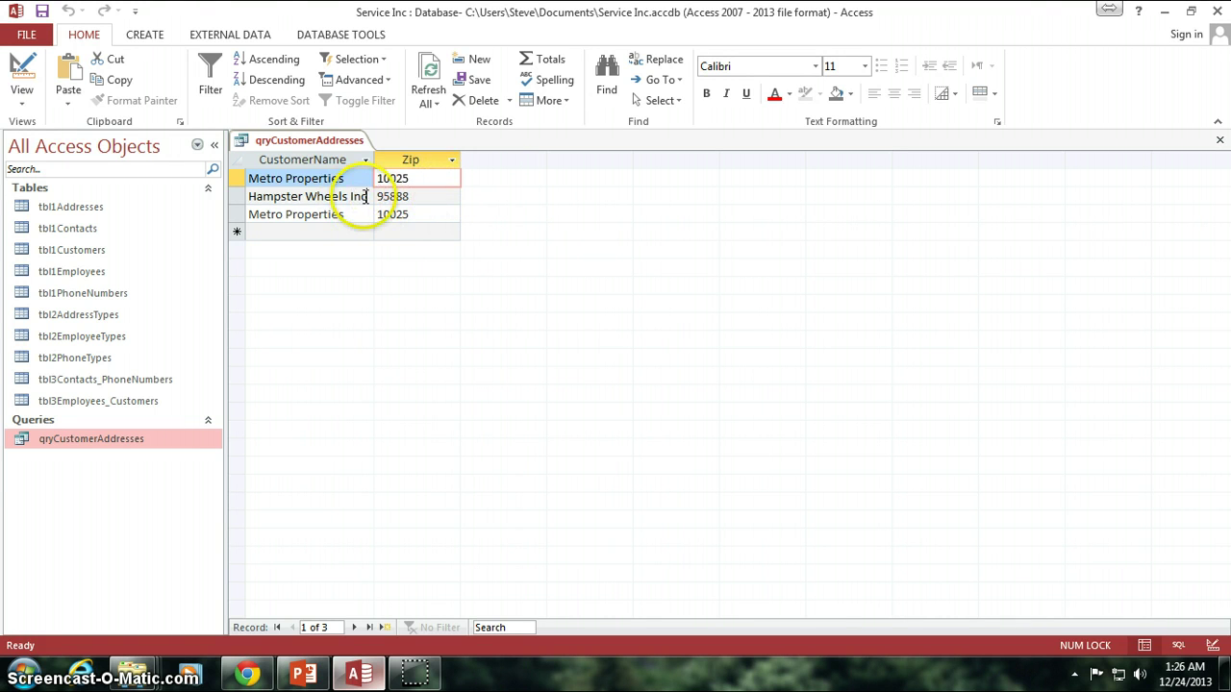
pyautogui.press('Down')
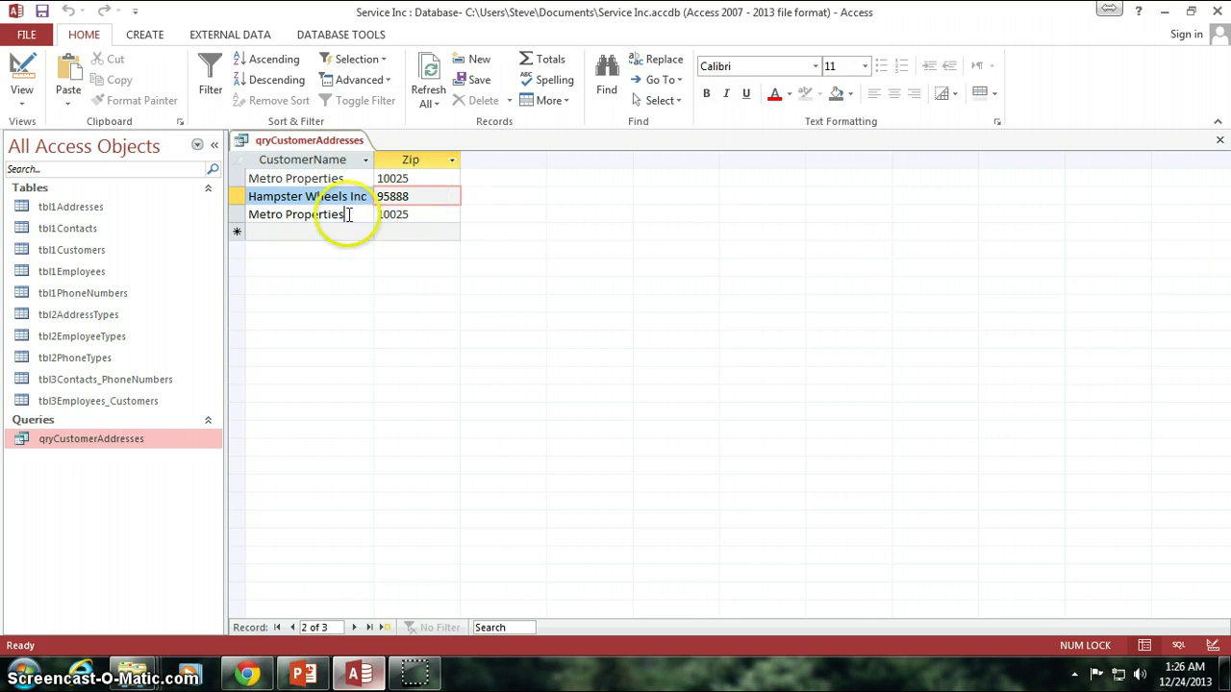
pyautogui.click(380, 214)
pyautogui.click(432, 214)
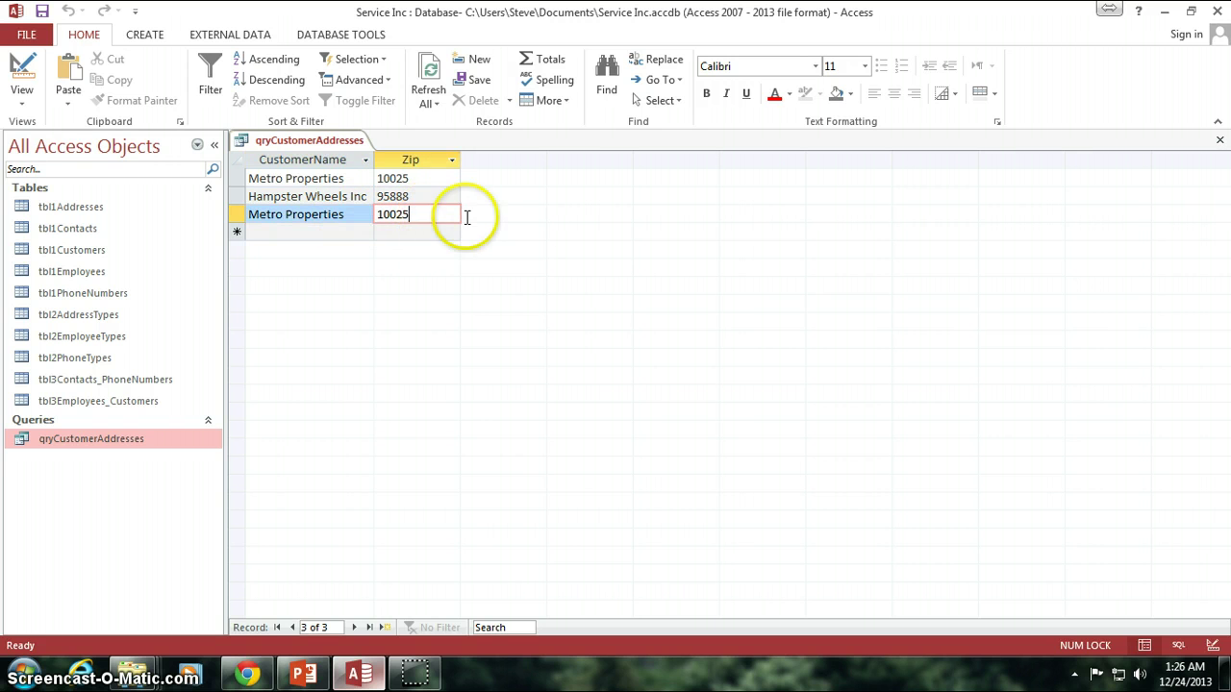
pyautogui.click(24, 67)
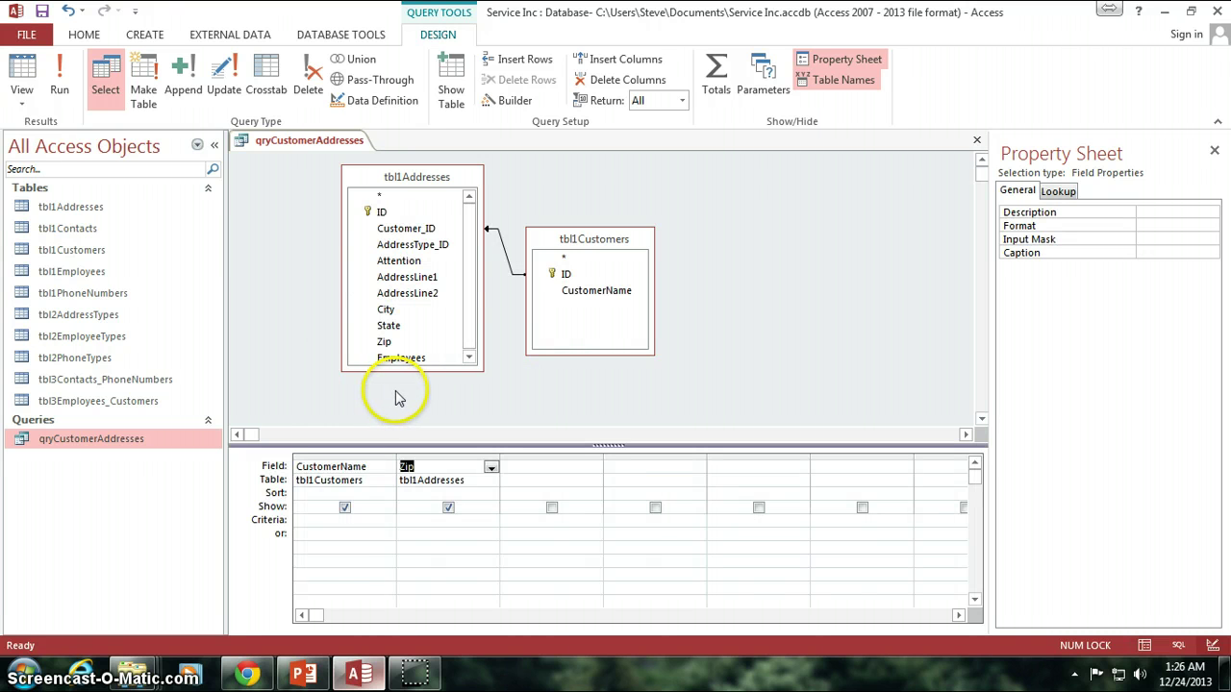
# - Set the Zip criterion to "10025" and run the query, leaving two Metro Properties rows
pyautogui.click(426, 519)
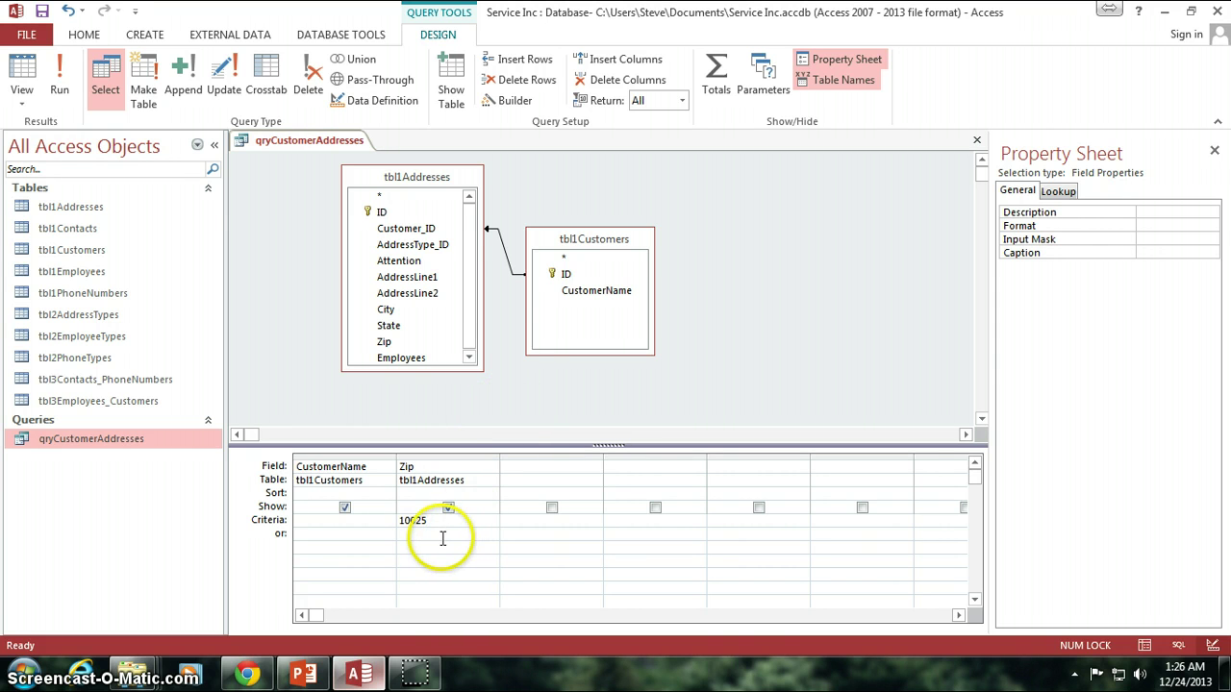
pyautogui.write('10025')
pyautogui.press('Home')
pyautogui.write('"')
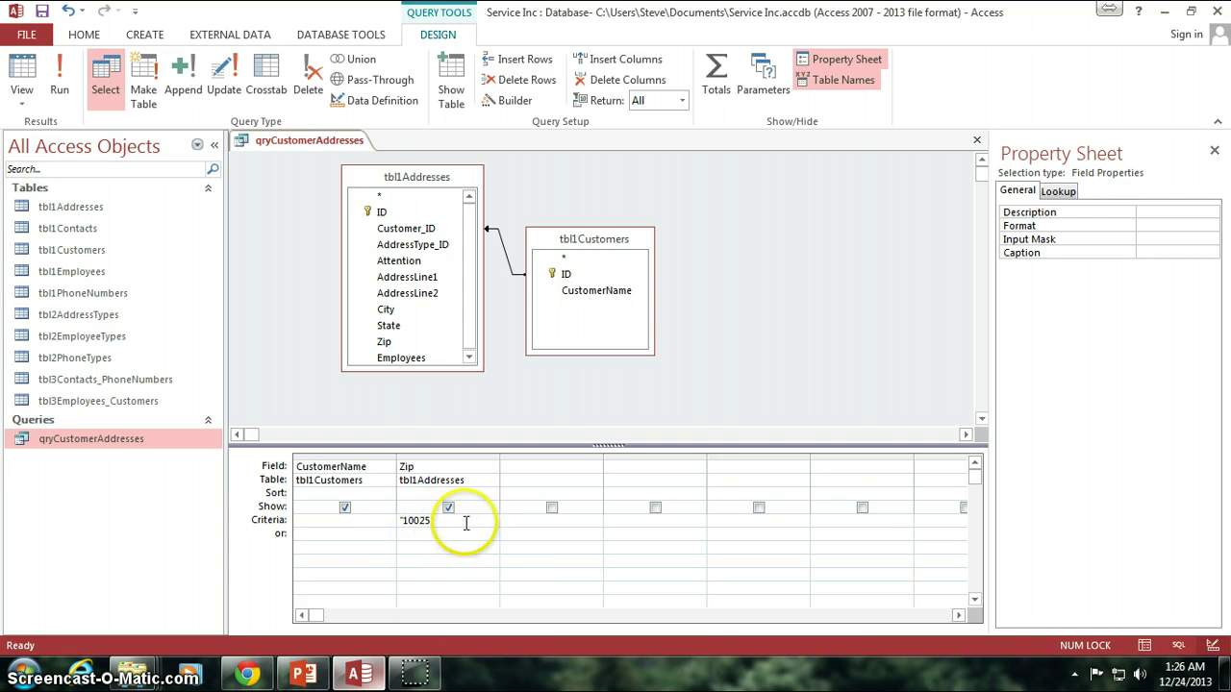
pyautogui.press('End')
pyautogui.write('"')
pyautogui.press('Down')
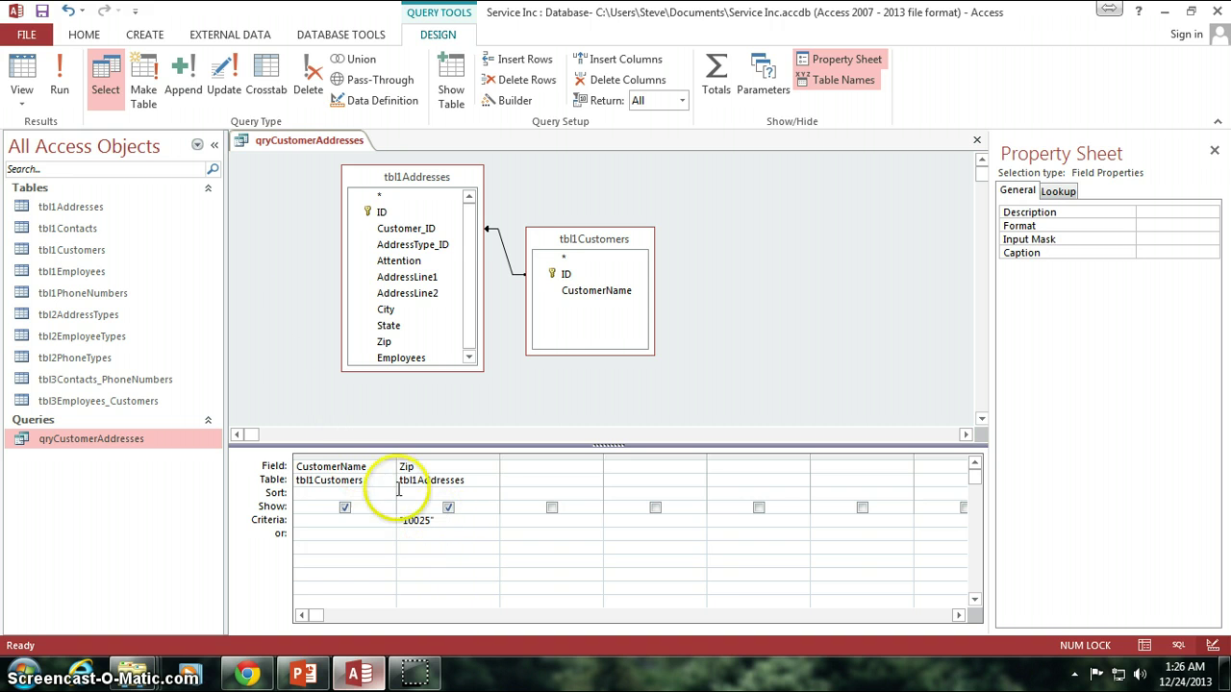
pyautogui.click(19, 73)
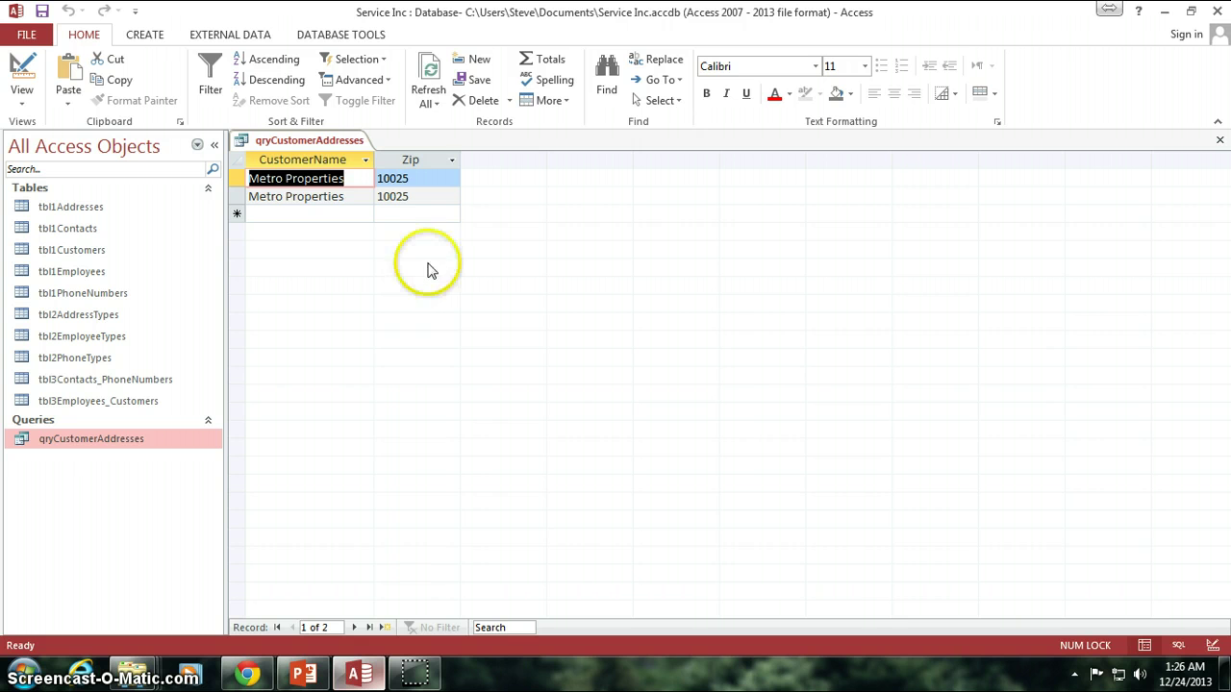
# - Switch back to Design view and check the "10025" criterion on Zip
pyautogui.click(23, 75)
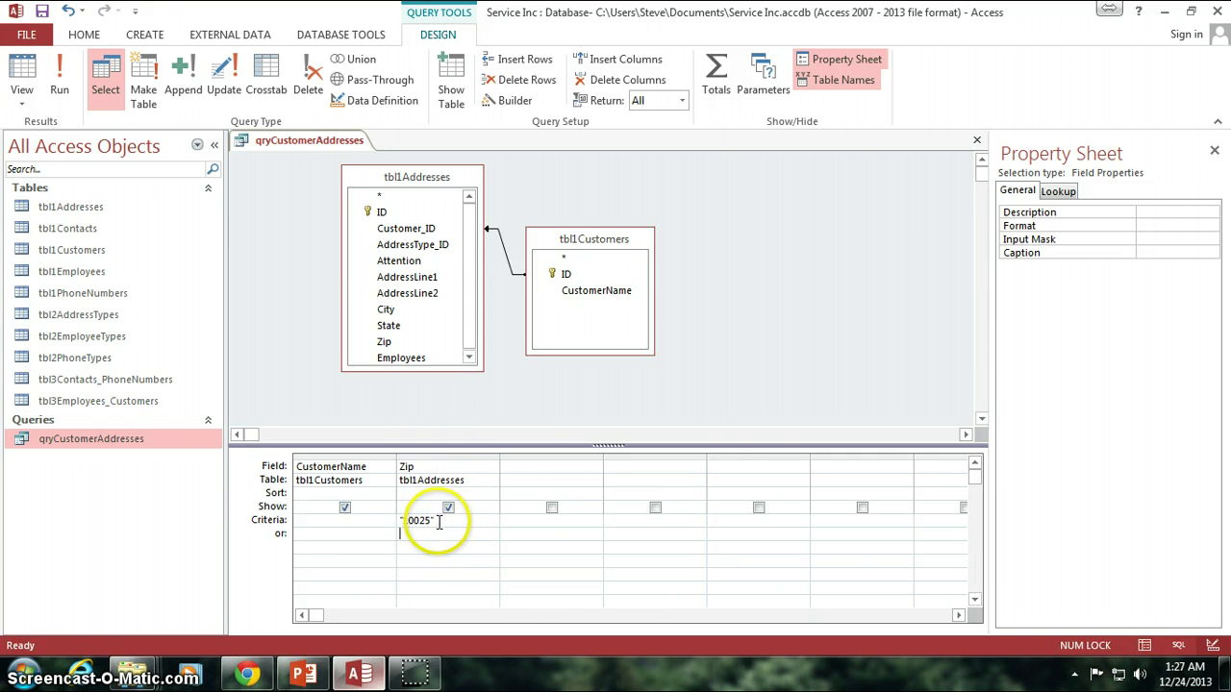
pyautogui.click(404, 521)
pyautogui.click(439, 534)
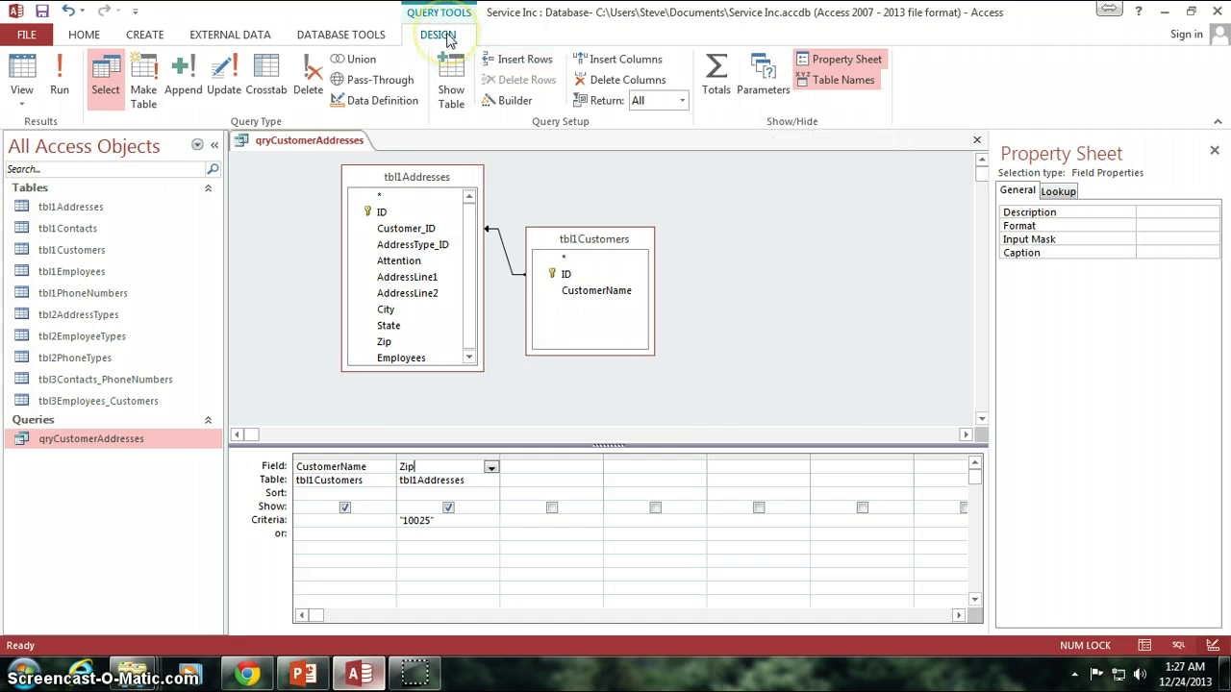
# - Turn on the Total row and set CustomerName's total to Count
pyautogui.click(715, 72)
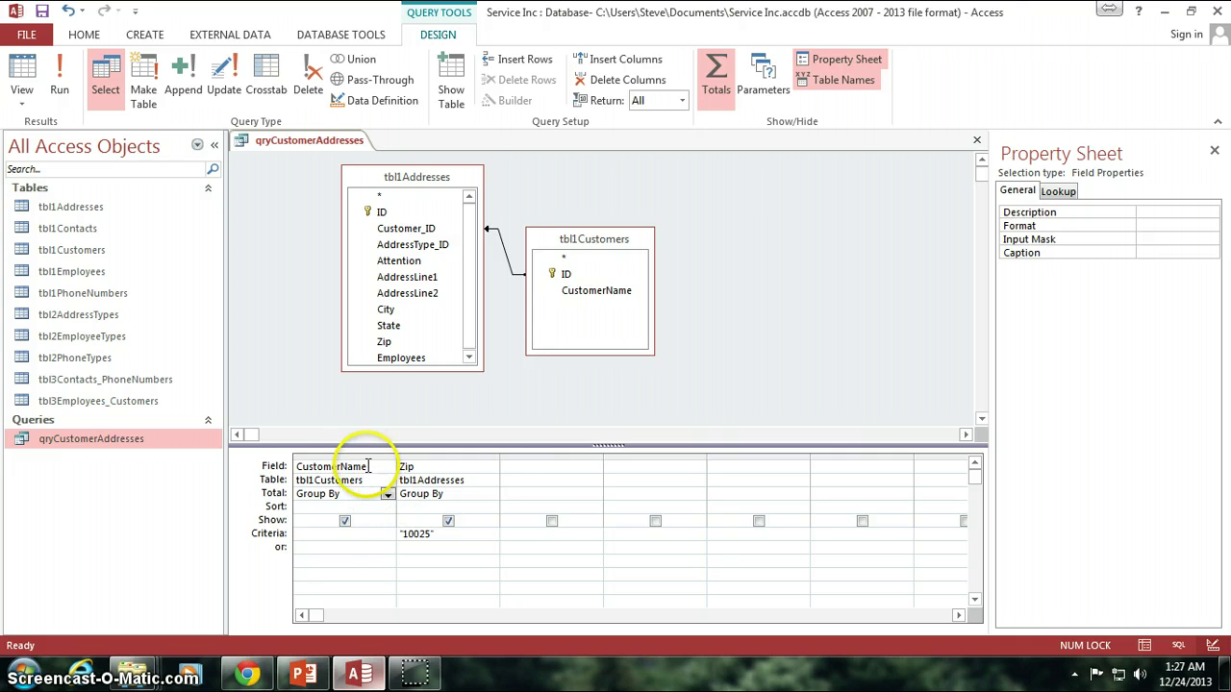
pyautogui.click(295, 467)
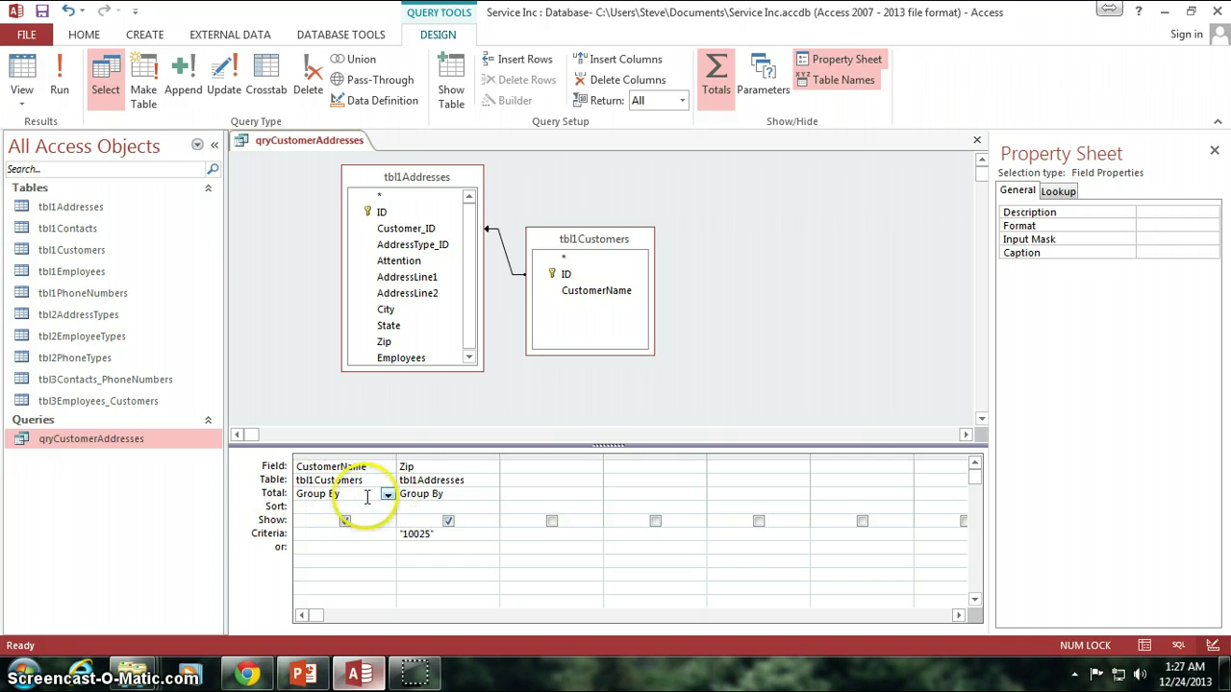
pyautogui.click(388, 495)
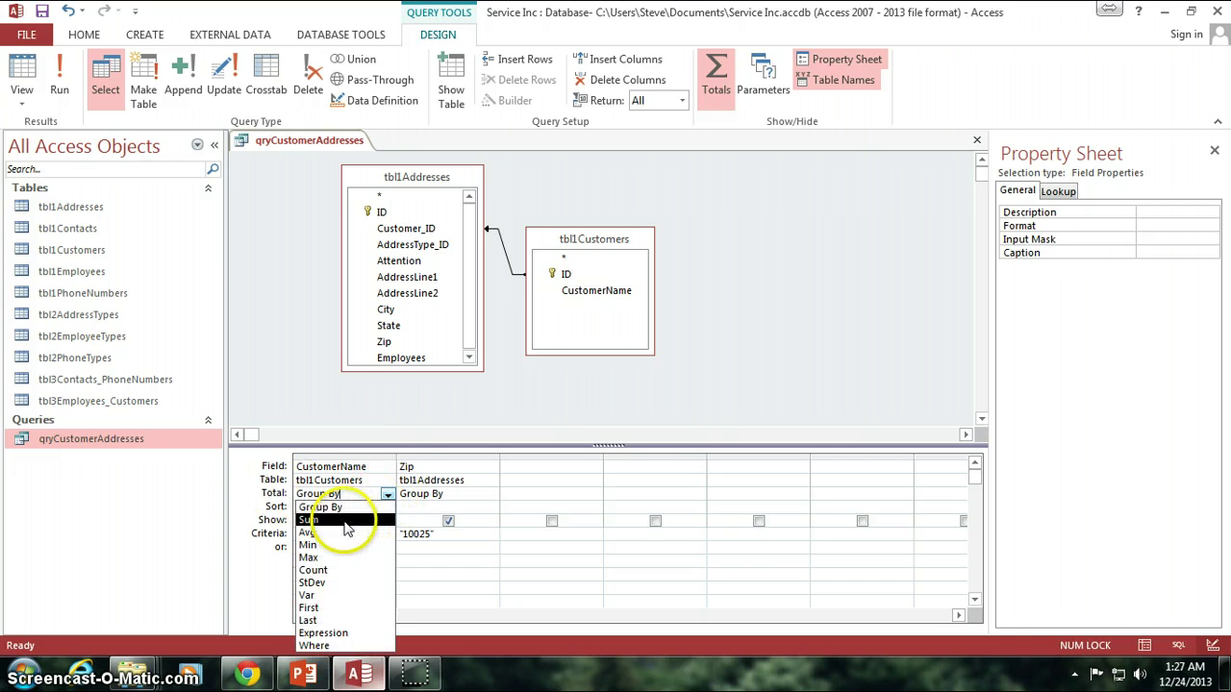
pyautogui.click(332, 571)
pyautogui.click(319, 508)
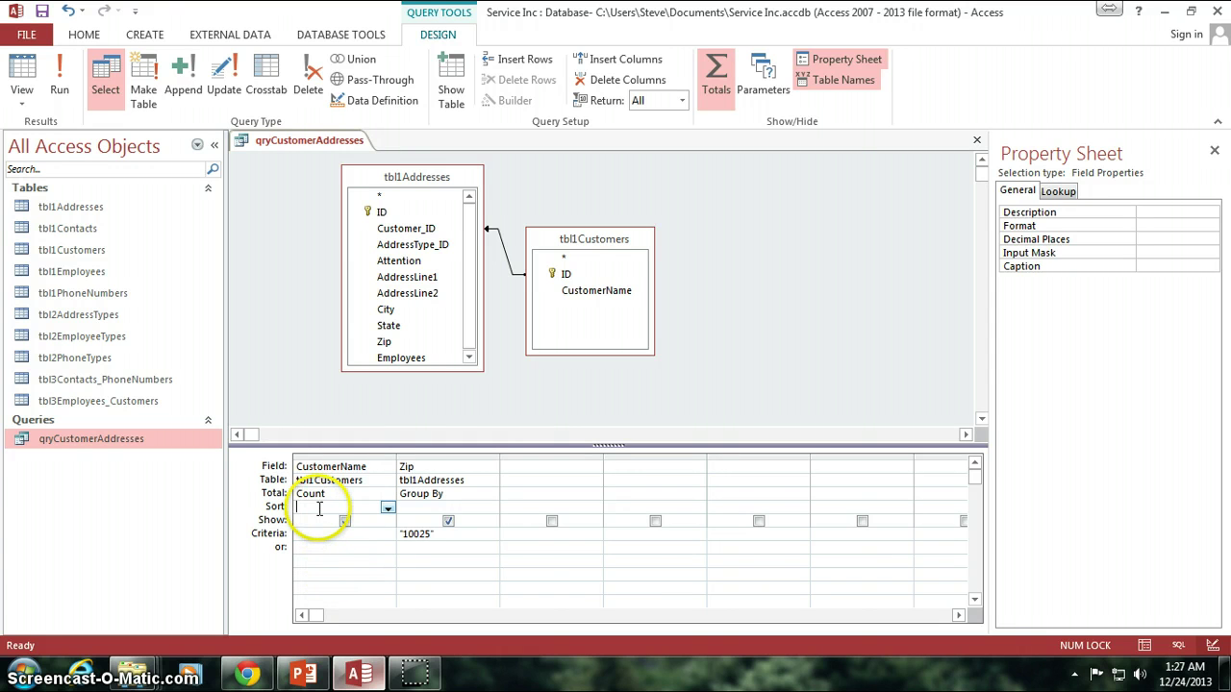
# - Review the grid: Zip stays on Group By with its "10025" criterion
pyautogui.click(452, 496)
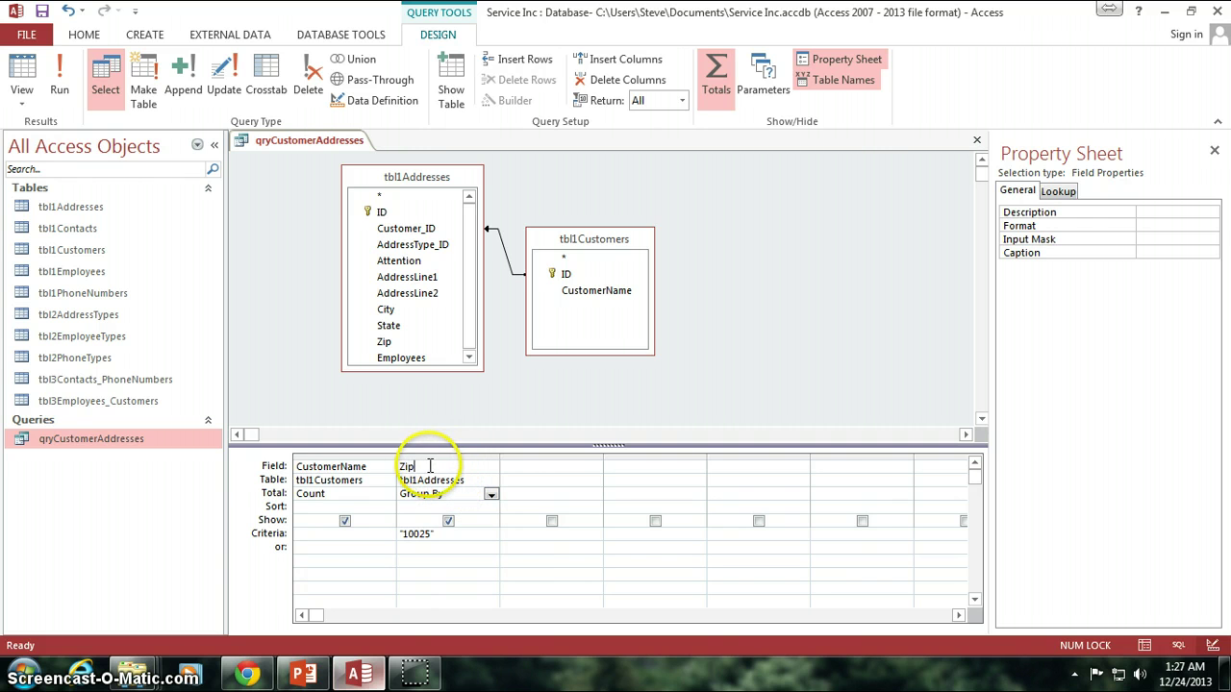
pyautogui.moveTo(395, 466); pyautogui.dragTo(435, 465)
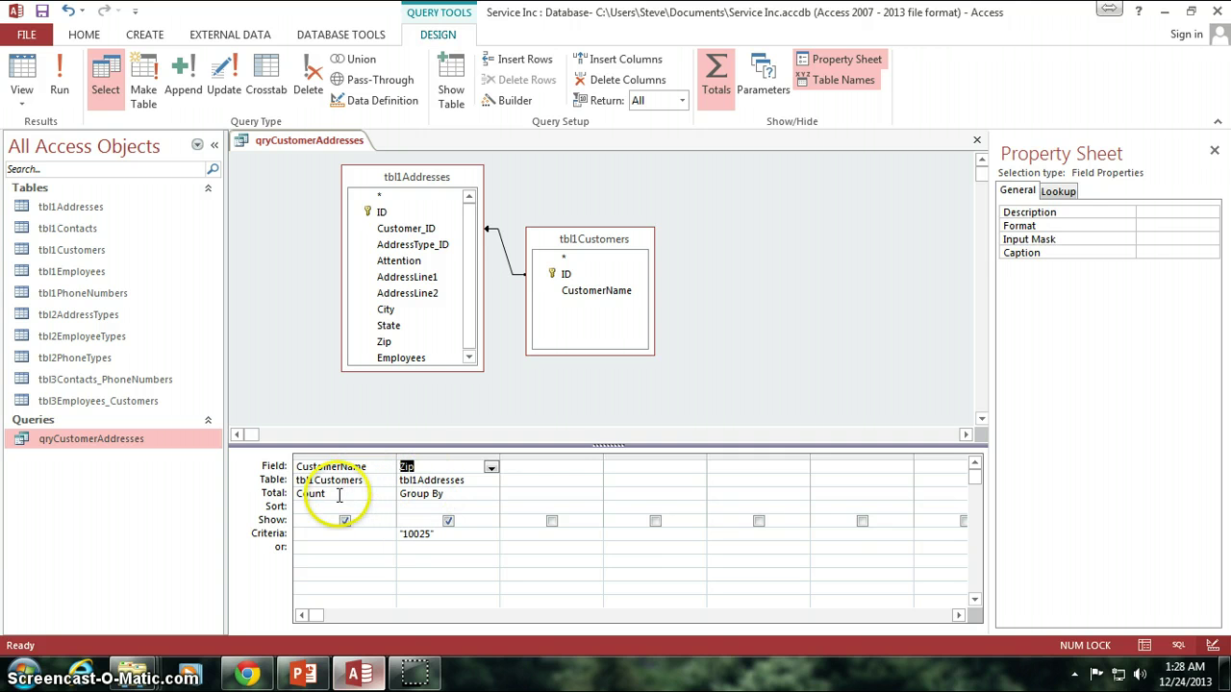
pyautogui.click(298, 494)
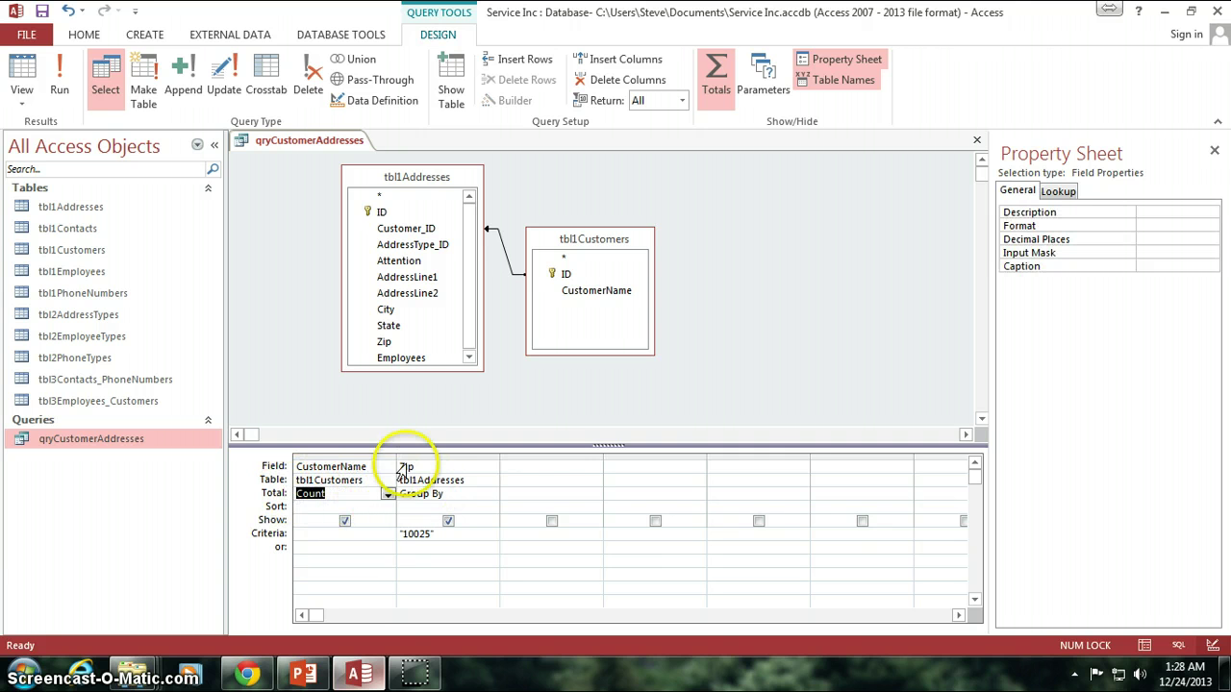
pyautogui.click(451, 465)
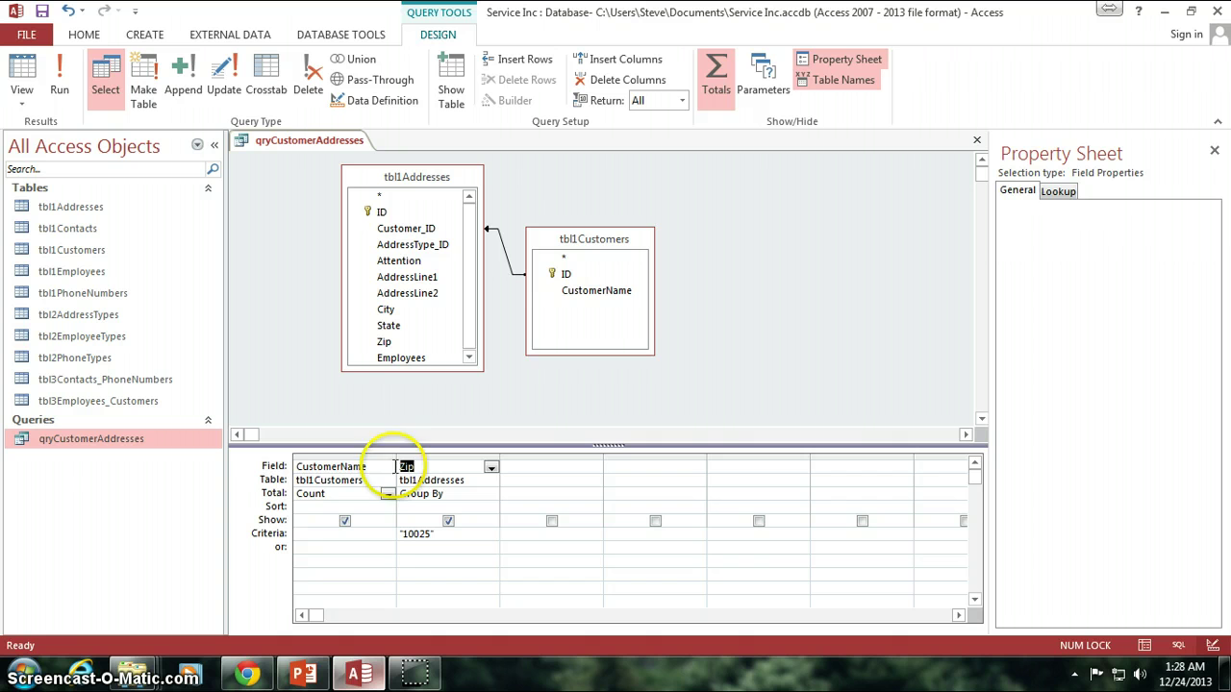
pyautogui.click(331, 495)
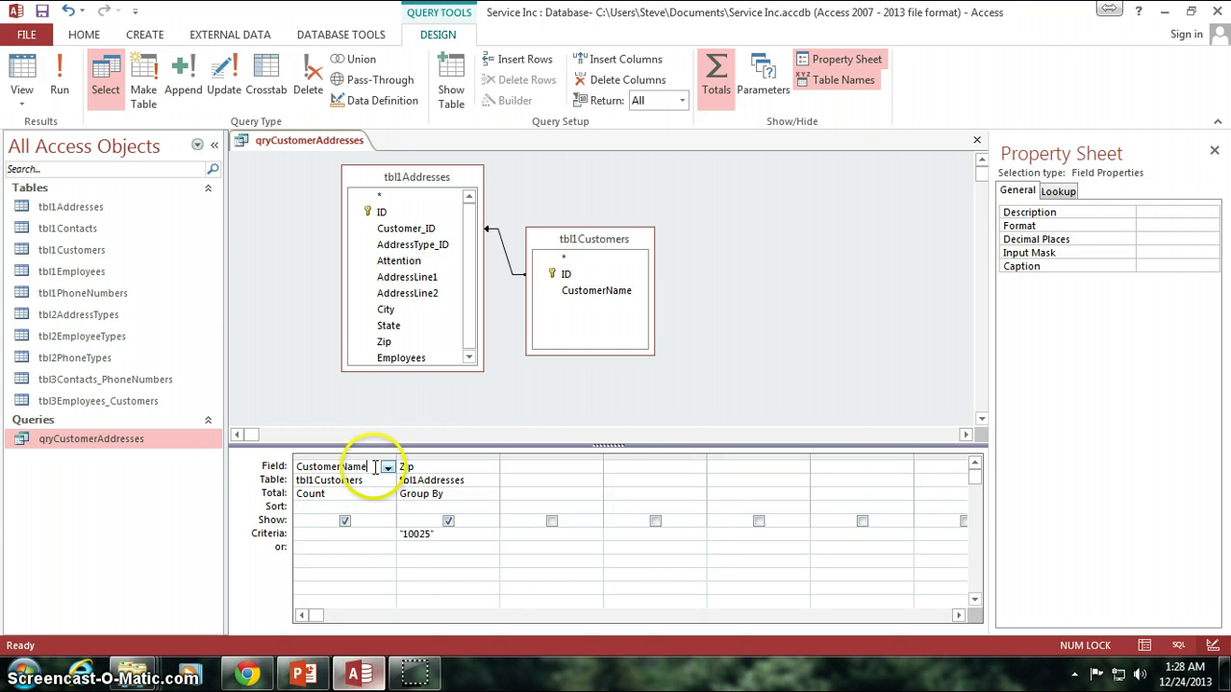
pyautogui.click(408, 467)
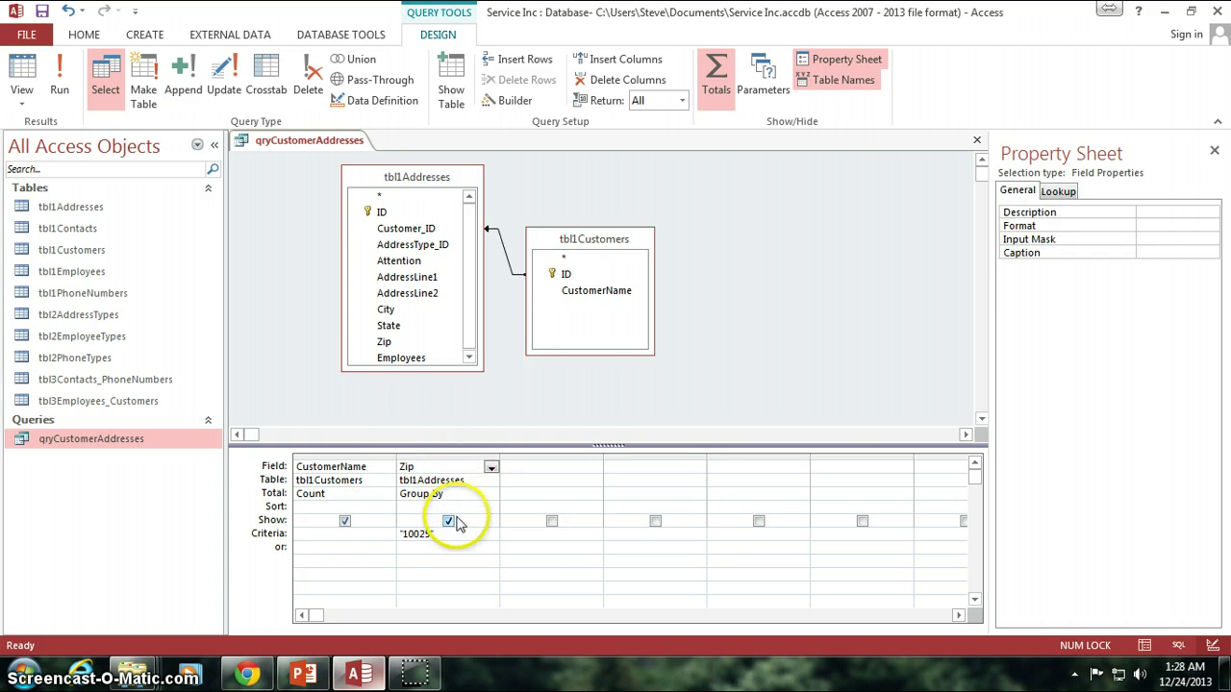
pyautogui.click(22, 79)
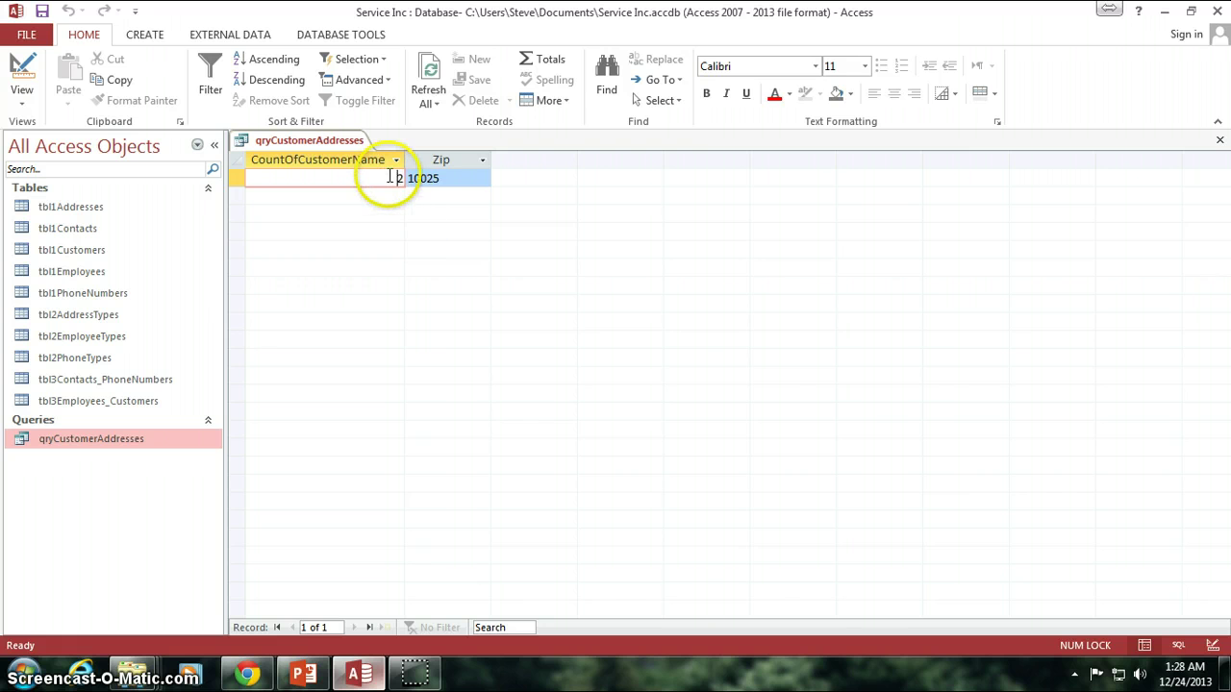
pyautogui.click(408, 178)
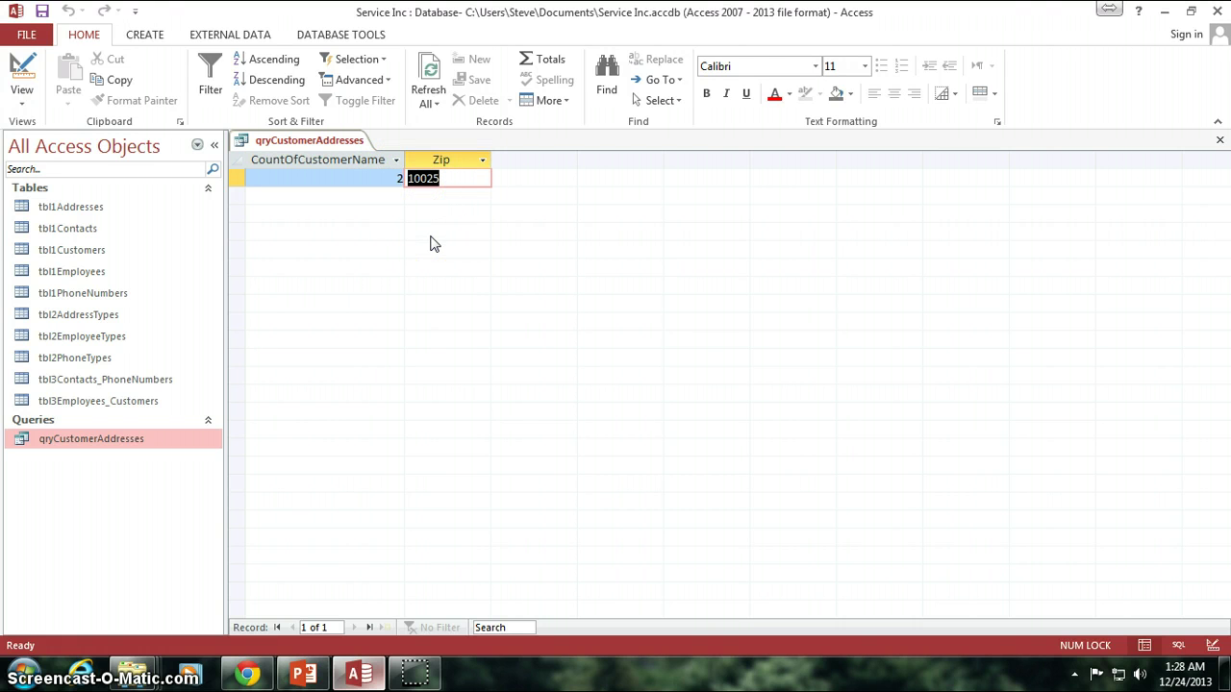
pyautogui.click(23, 85)
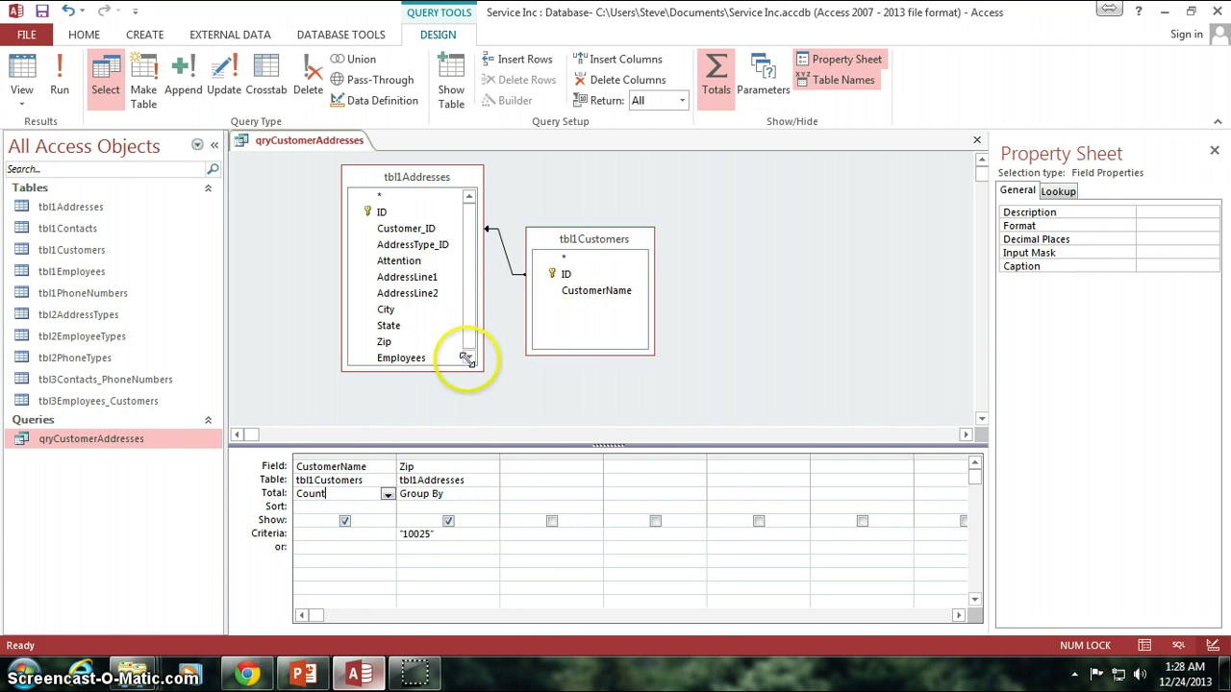
# - Tidy the field lists, then open tbl1Addresses to view Employees counts 5, 6 and 7
pyautogui.moveTo(426, 179); pyautogui.dragTo(416, 174)
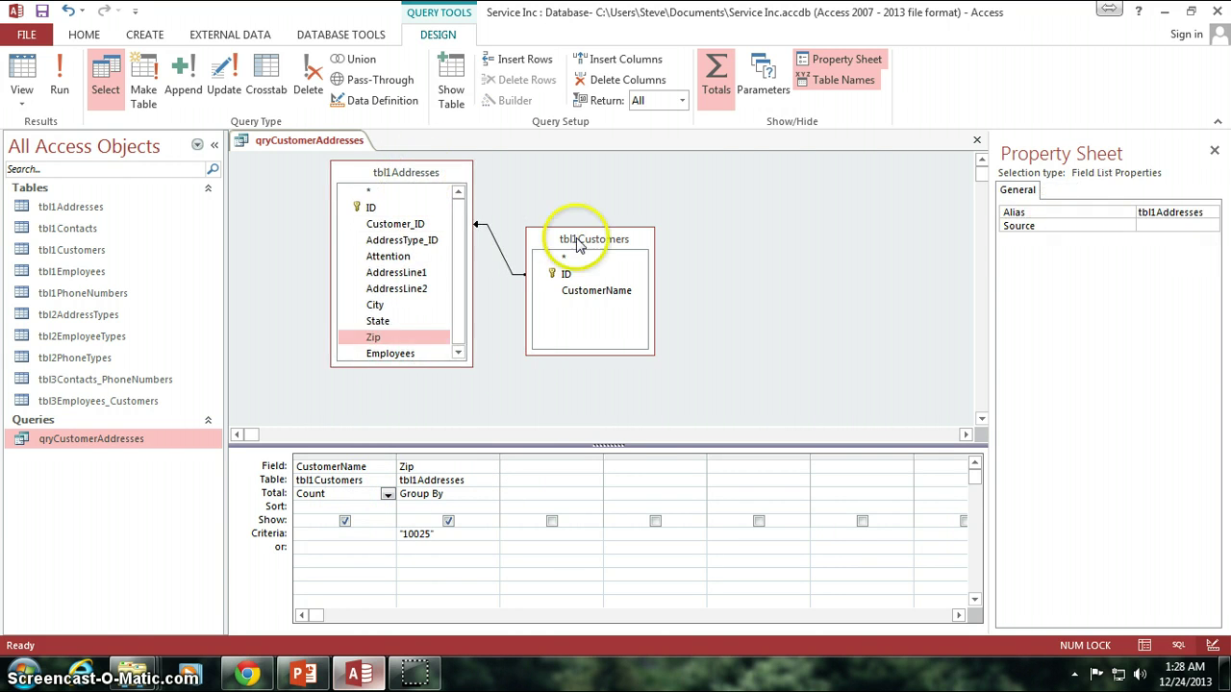
pyautogui.moveTo(593, 252); pyautogui.dragTo(571, 225)
pyautogui.moveTo(408, 368); pyautogui.dragTo(406, 388)
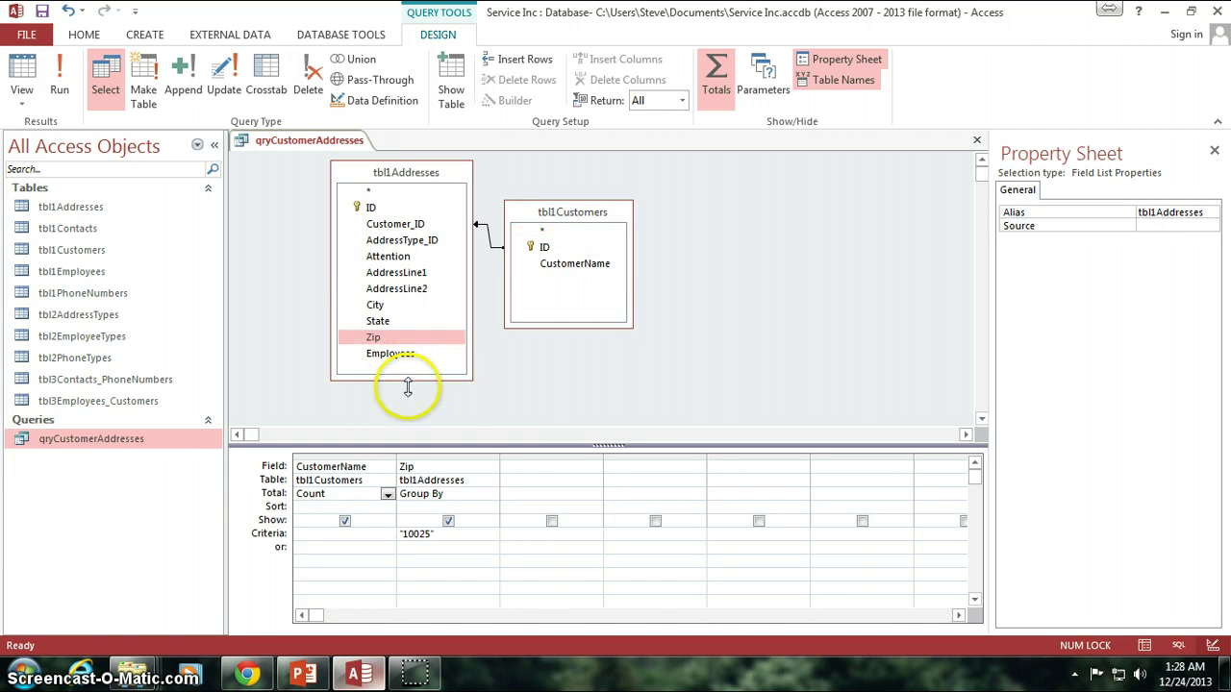
pyautogui.doubleClick(57, 210)
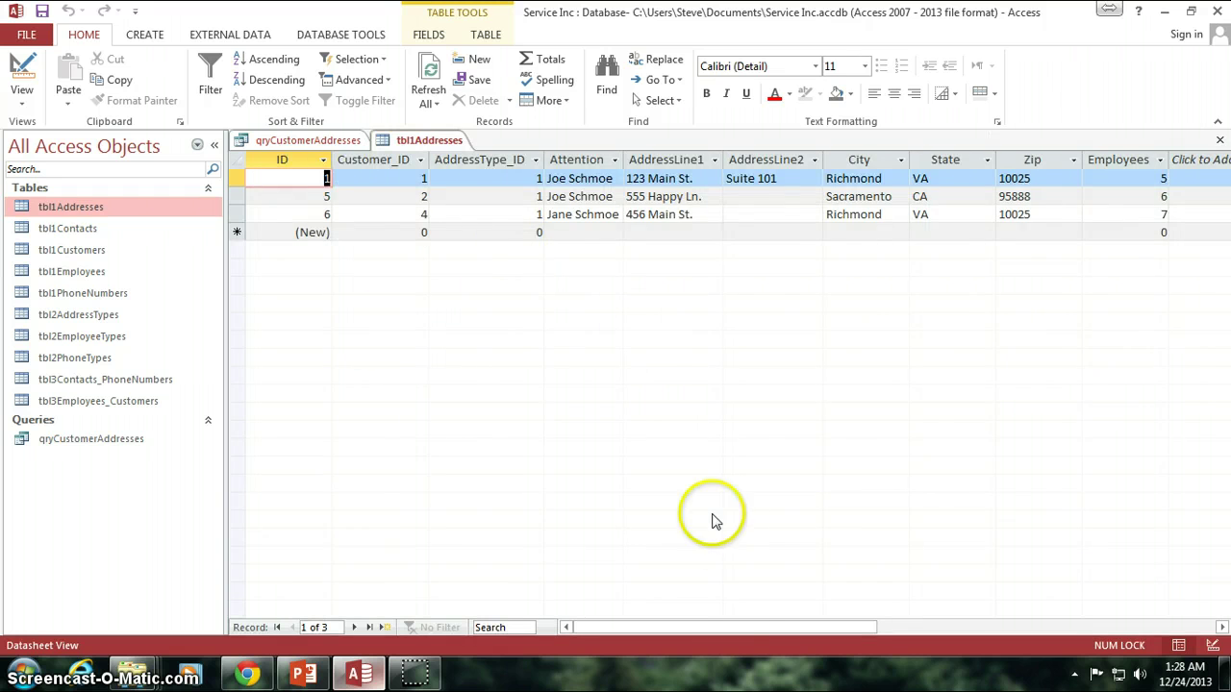
pyautogui.moveTo(740, 623); pyautogui.dragTo(953, 627)
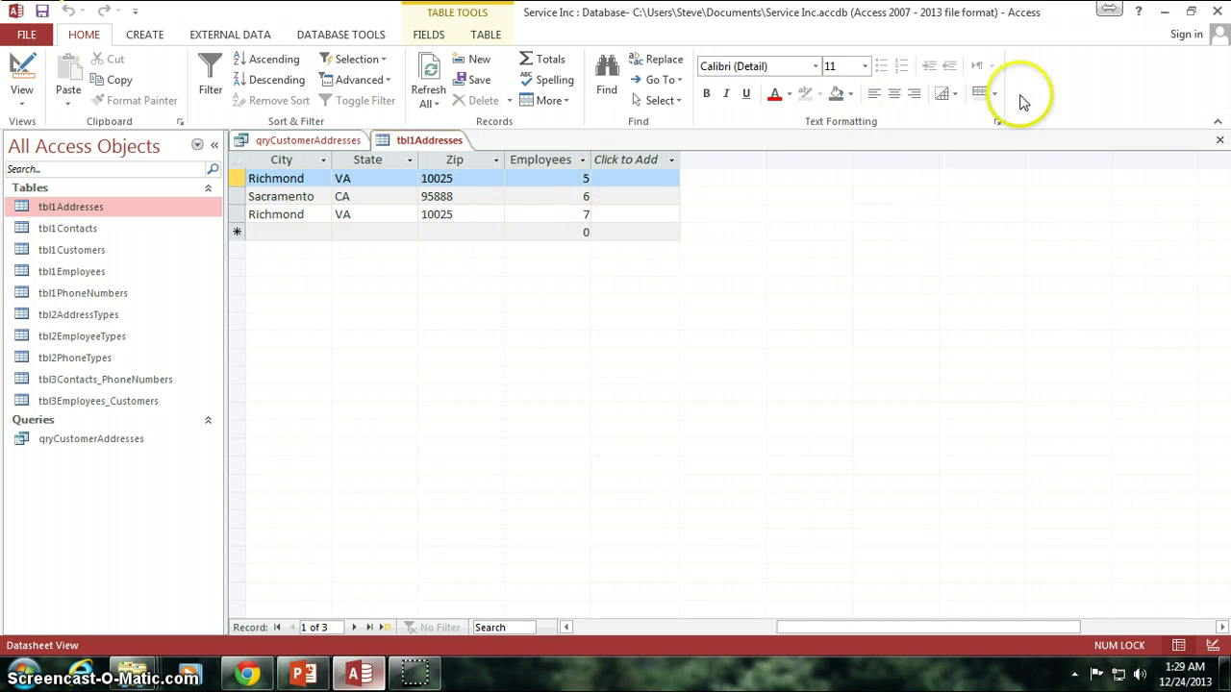
# - Close the table, add Employees to the grid and run the query to check its values
pyautogui.click(1220, 141)
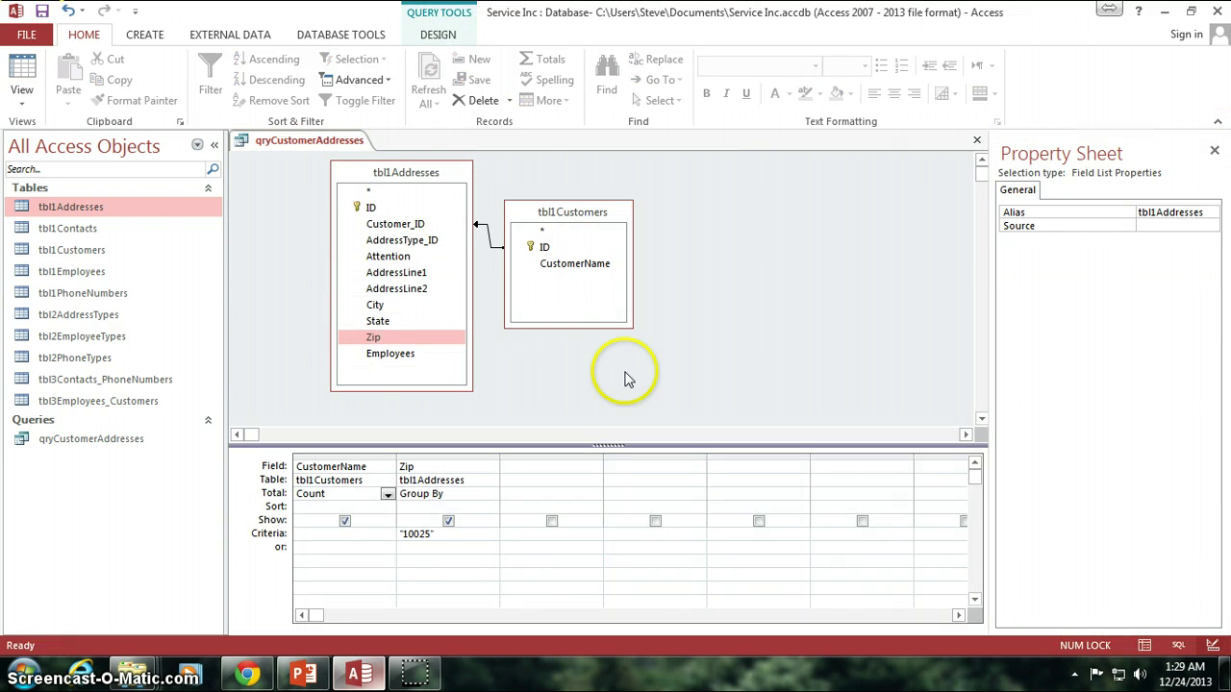
pyautogui.click(384, 354)
pyautogui.moveTo(391, 361); pyautogui.dragTo(527, 468)
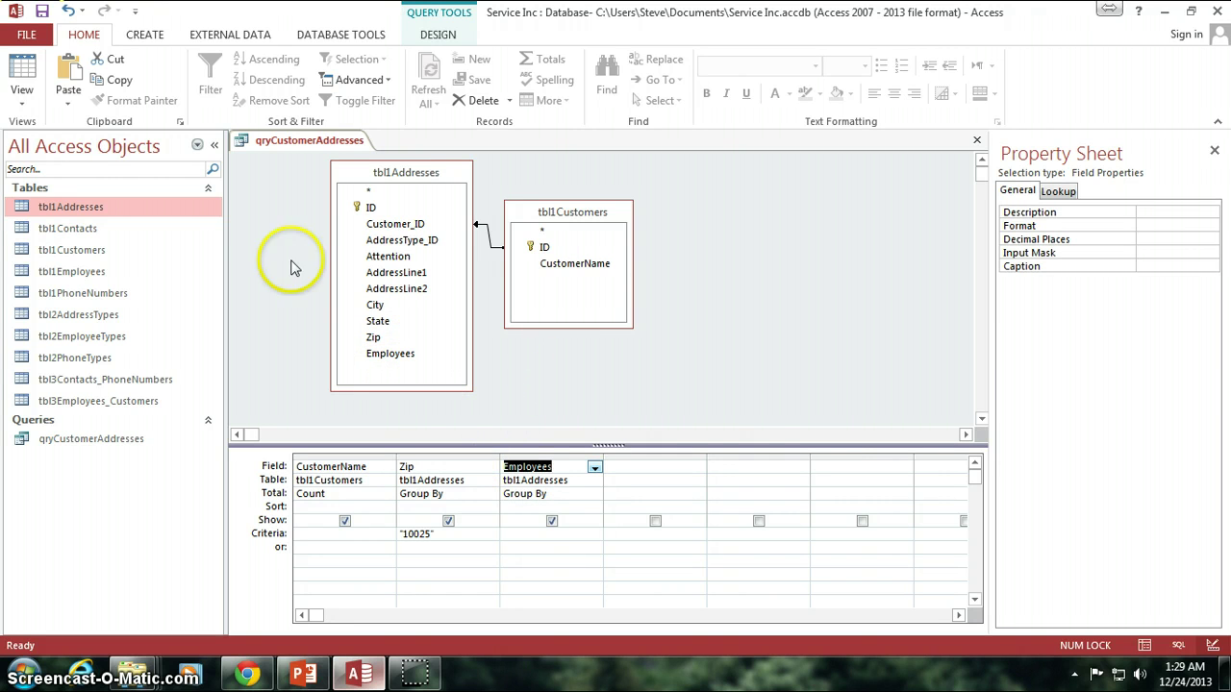
pyautogui.click(24, 67)
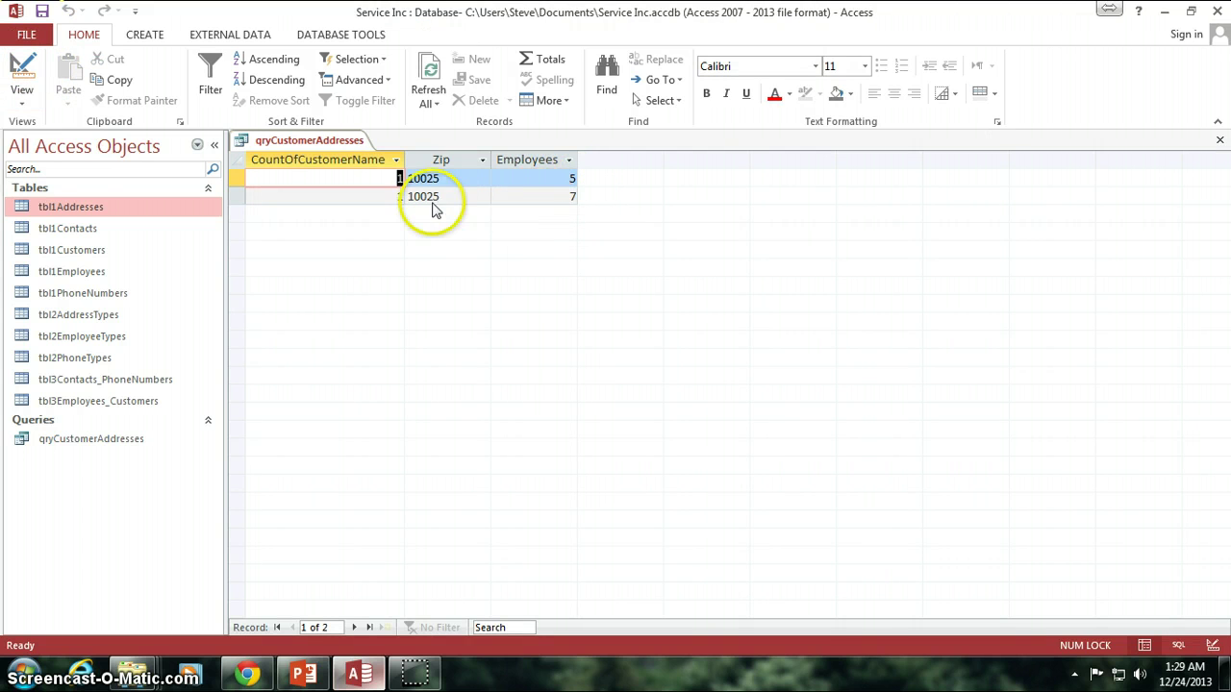
pyautogui.click(557, 180)
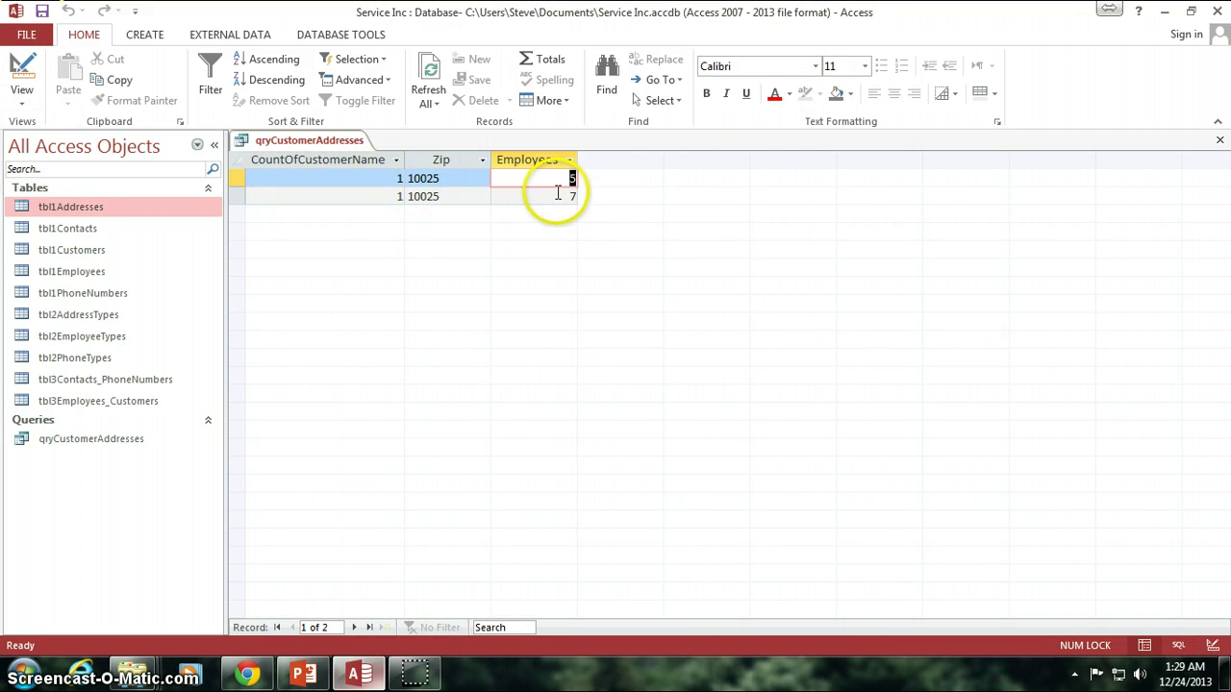
pyautogui.press('Down')
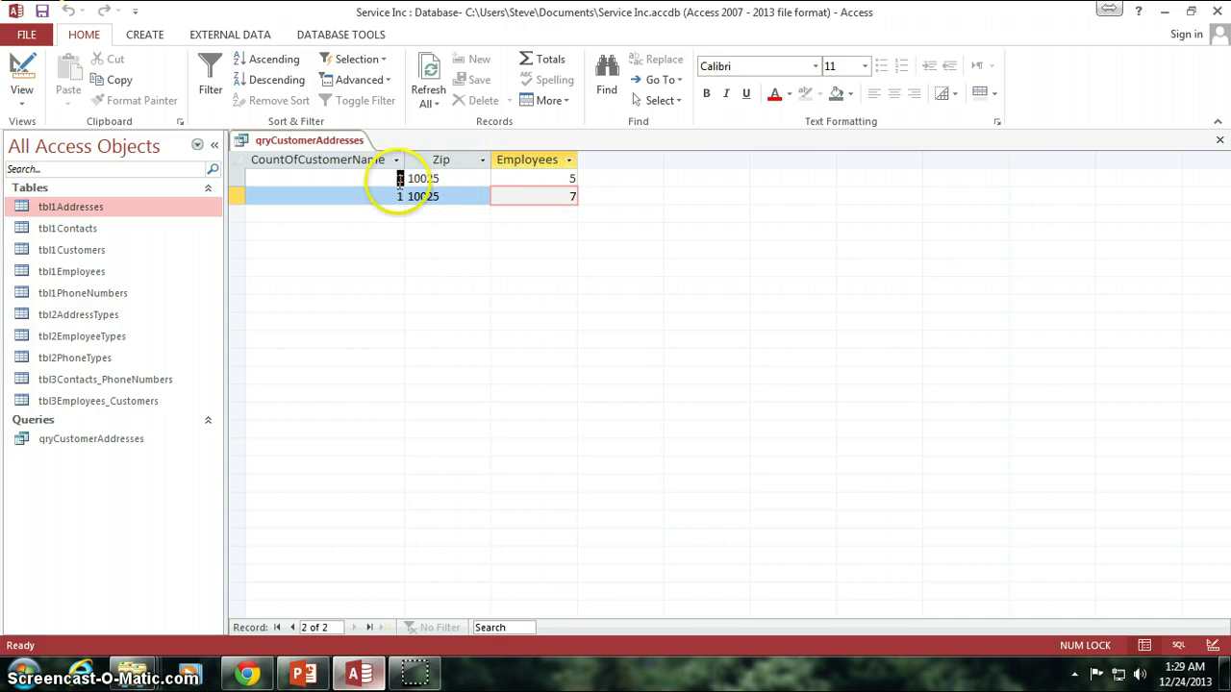
pyautogui.hotkey('ctrl', 'Home')
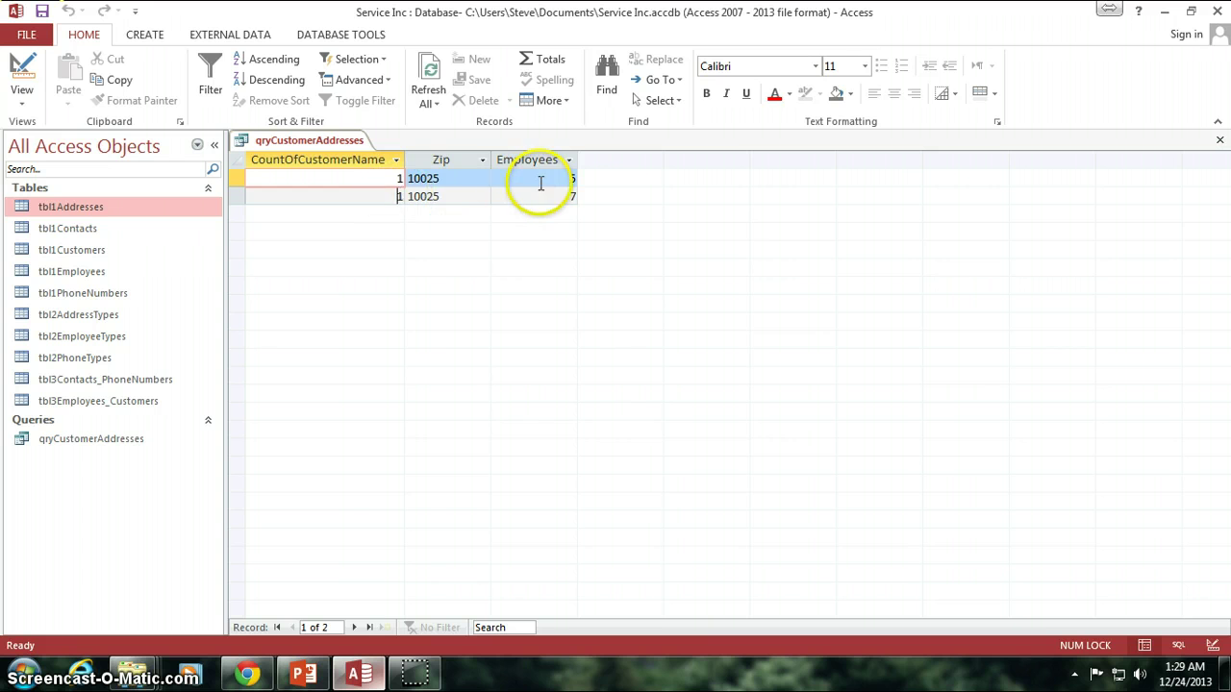
pyautogui.press('Down')
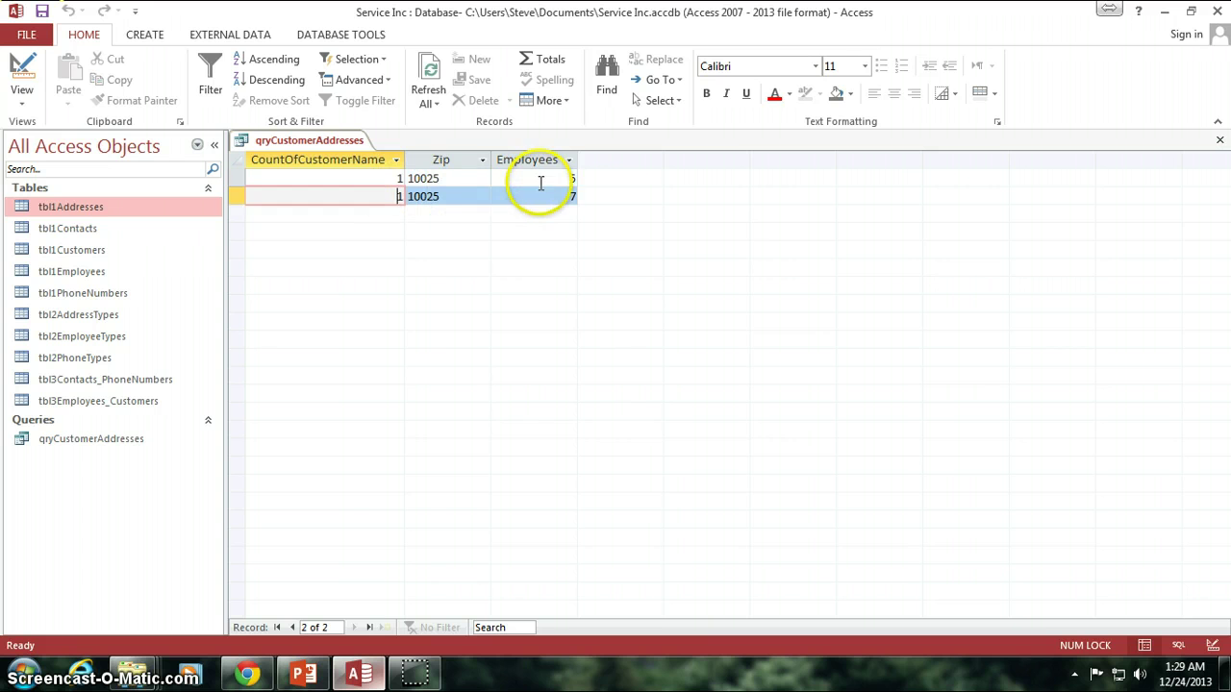
# - Return to Design view and select the Employees column's Group By total
pyautogui.rightClick(307, 145)
pyautogui.click(366, 218)
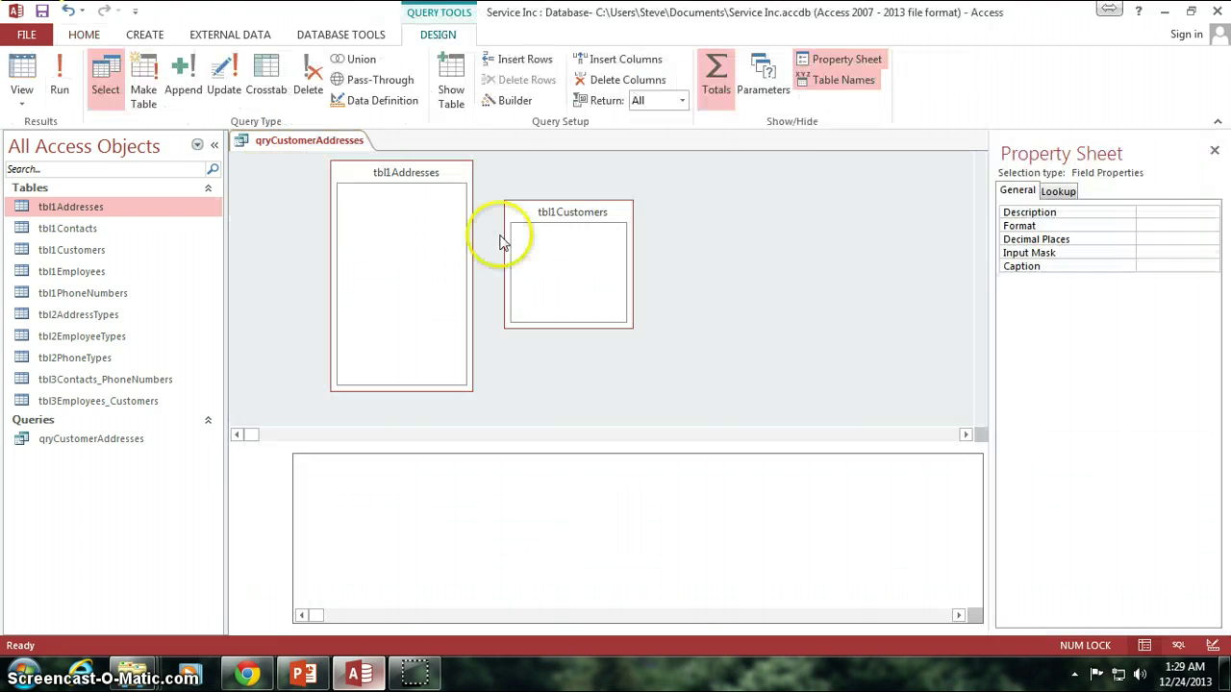
pyautogui.click(507, 496)
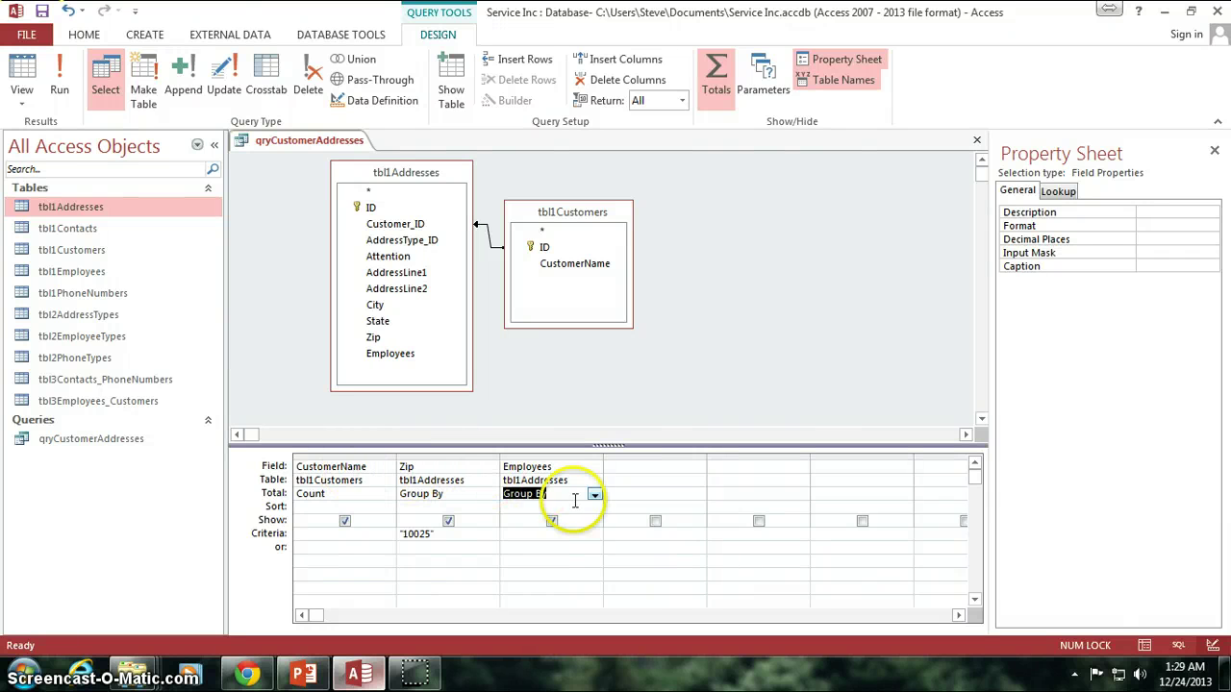
pyautogui.doubleClick(511, 466)
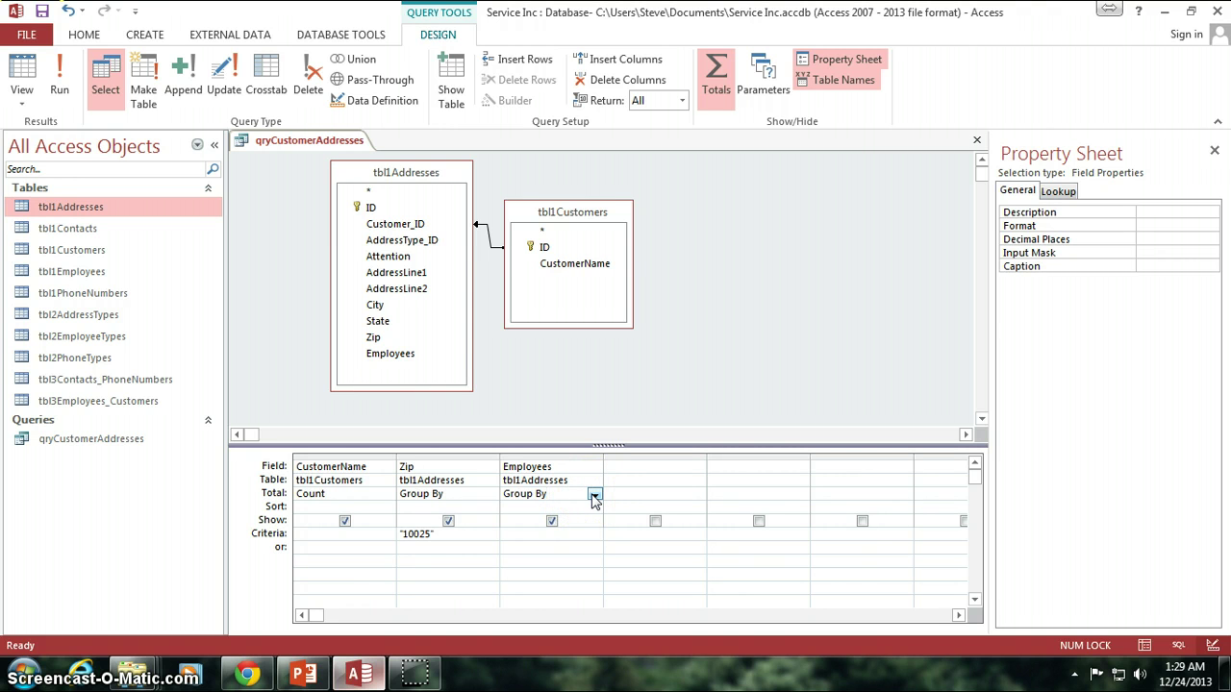
# - Set the Employees column's Total to Sum
pyautogui.click(596, 497)
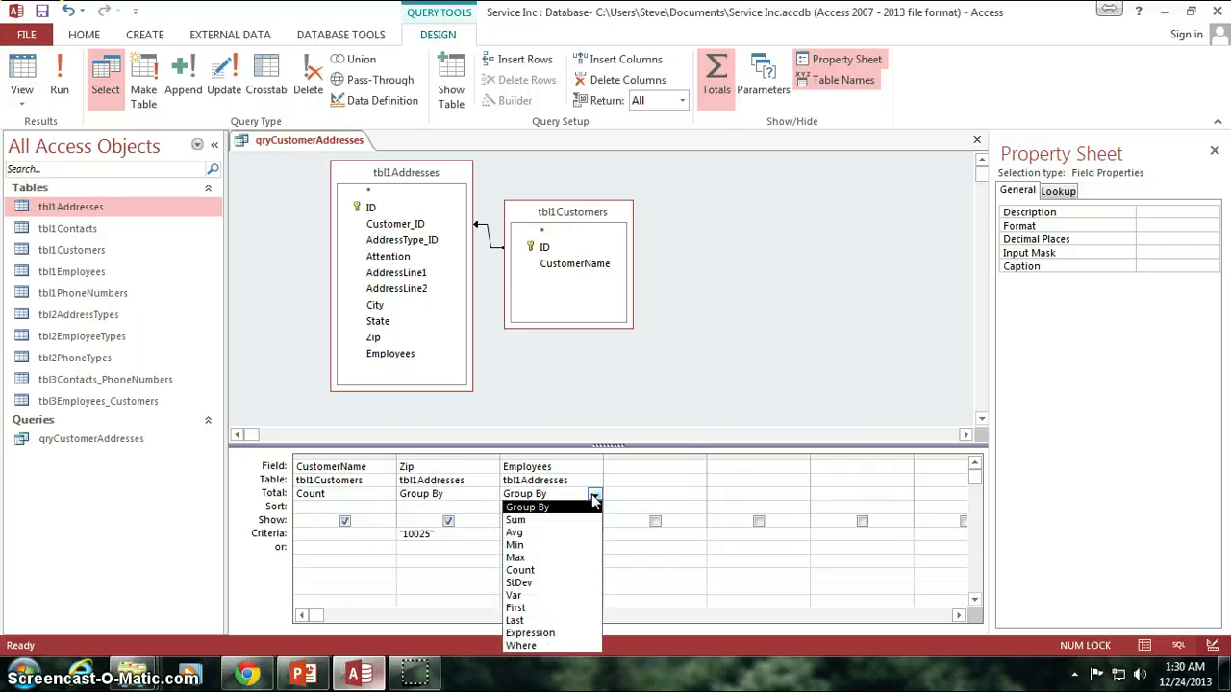
pyautogui.click(534, 520)
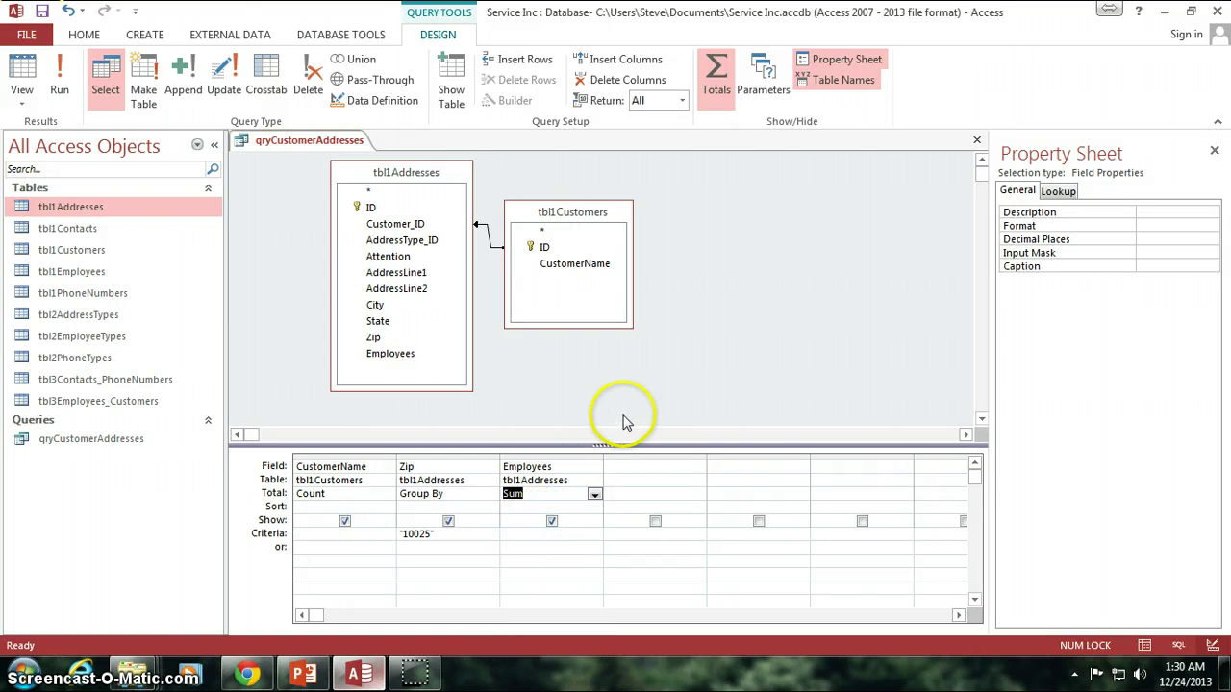
pyautogui.click(579, 411)
pyautogui.click(595, 494)
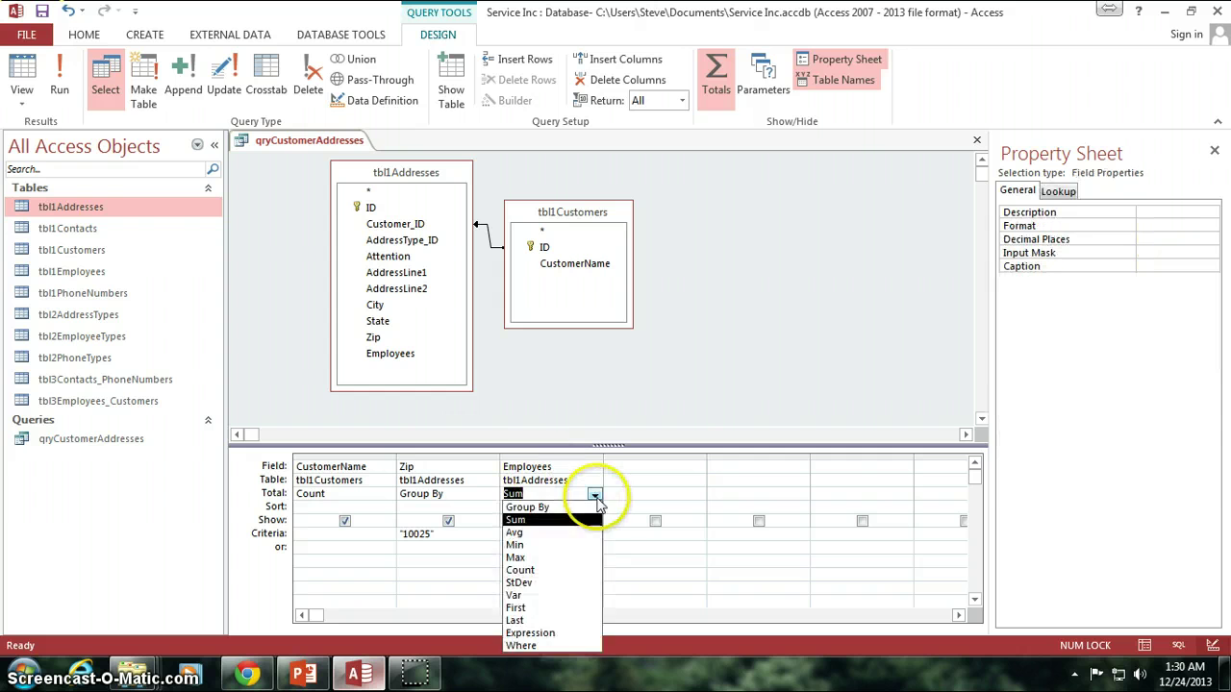
pyautogui.click(670, 338)
pyautogui.click(678, 364)
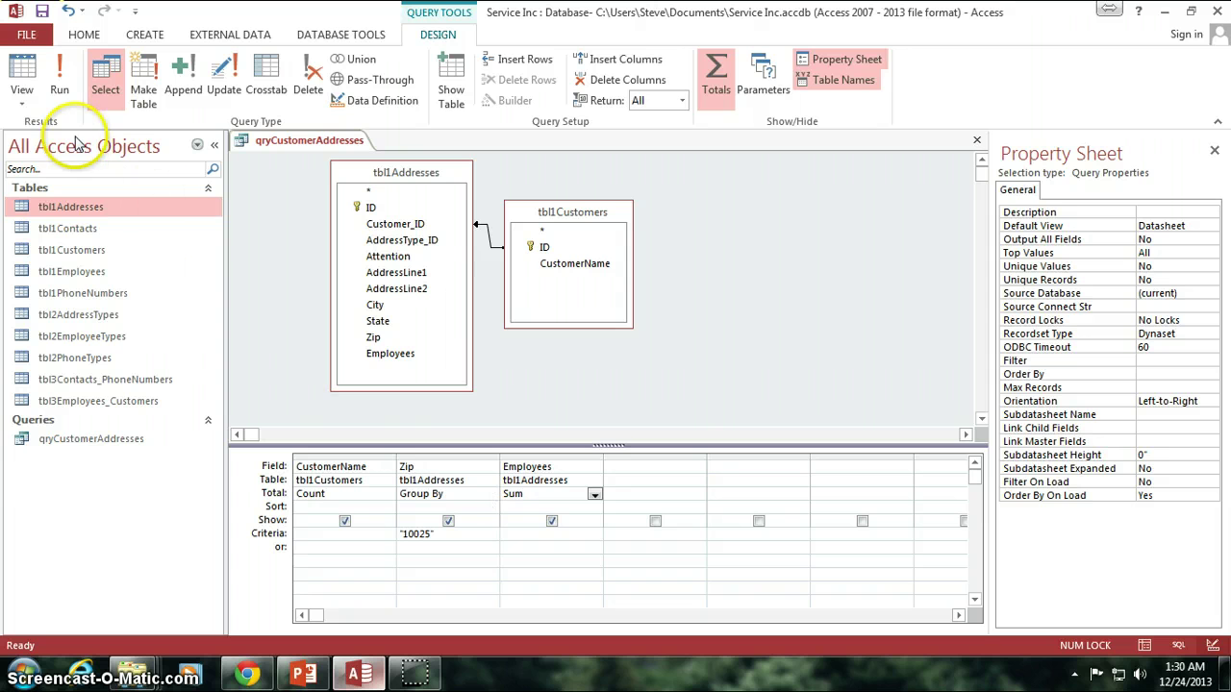
# - Run the query and autofit SumOfEmployees, showing count 2, zip 10025, sum 12
pyautogui.click(21, 72)
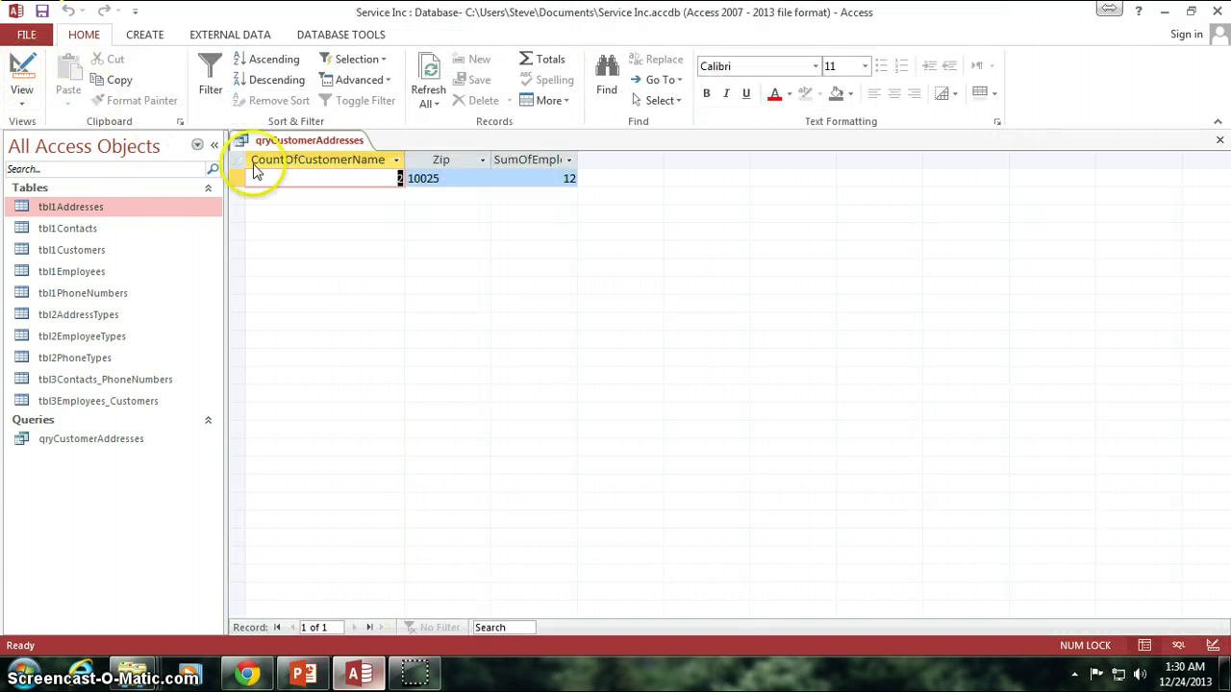
pyautogui.doubleClick(580, 162)
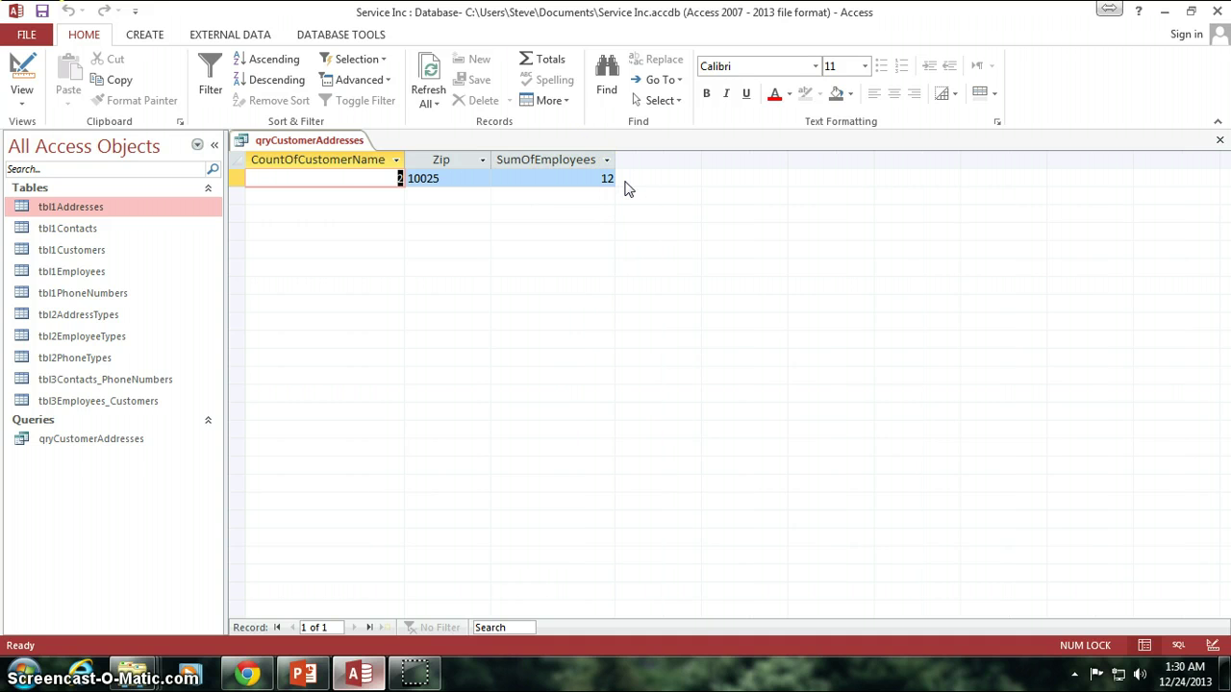
pyautogui.moveTo(379, 178); pyautogui.dragTo(409, 178)
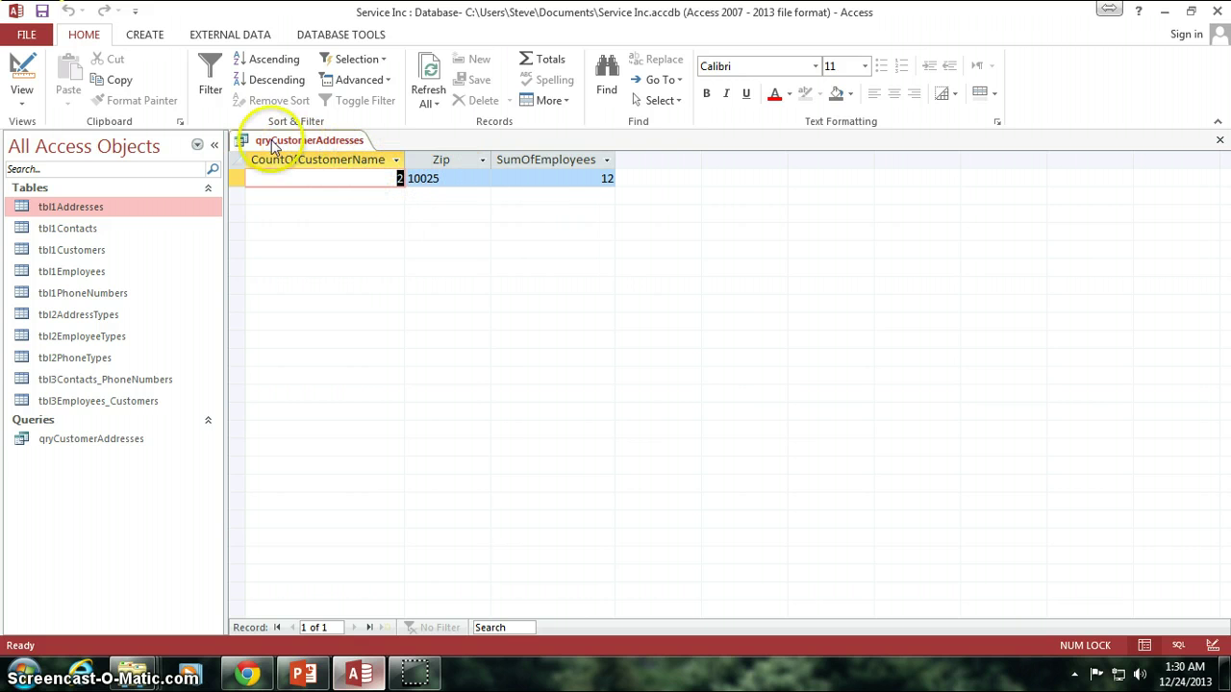
# - Change CustomerName's Total from Count to Group By; the result shows Metro Properties with 12
pyautogui.click(21, 68)
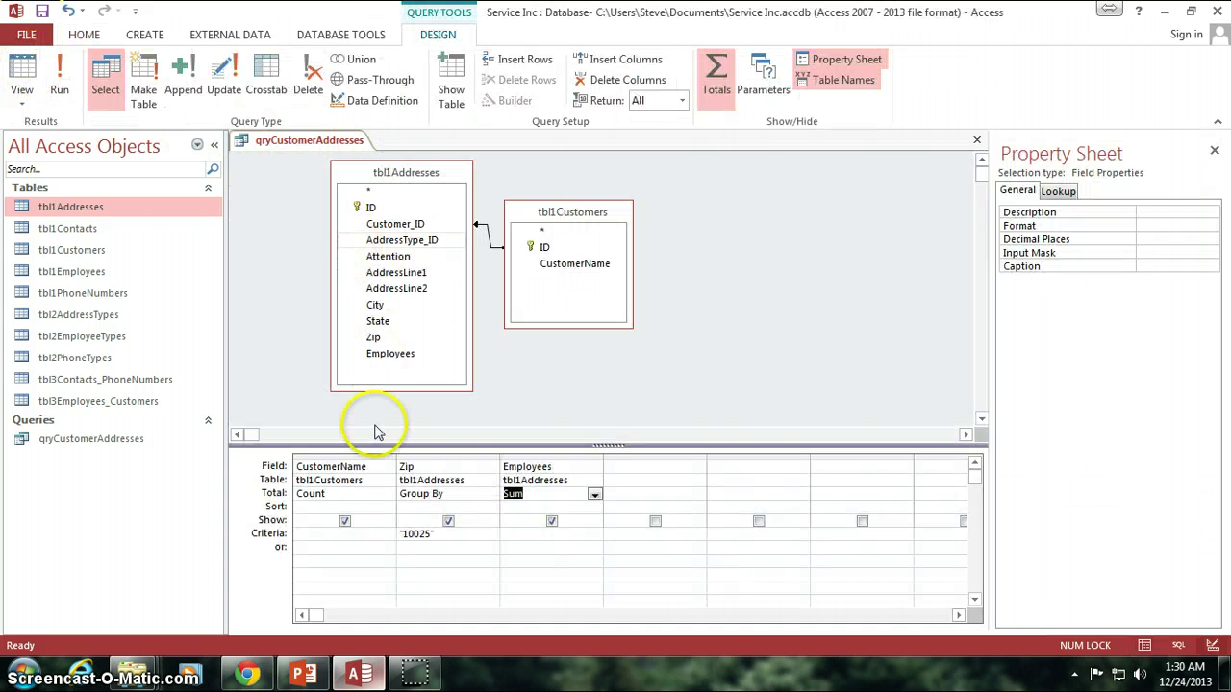
pyautogui.click(347, 493)
pyautogui.click(388, 494)
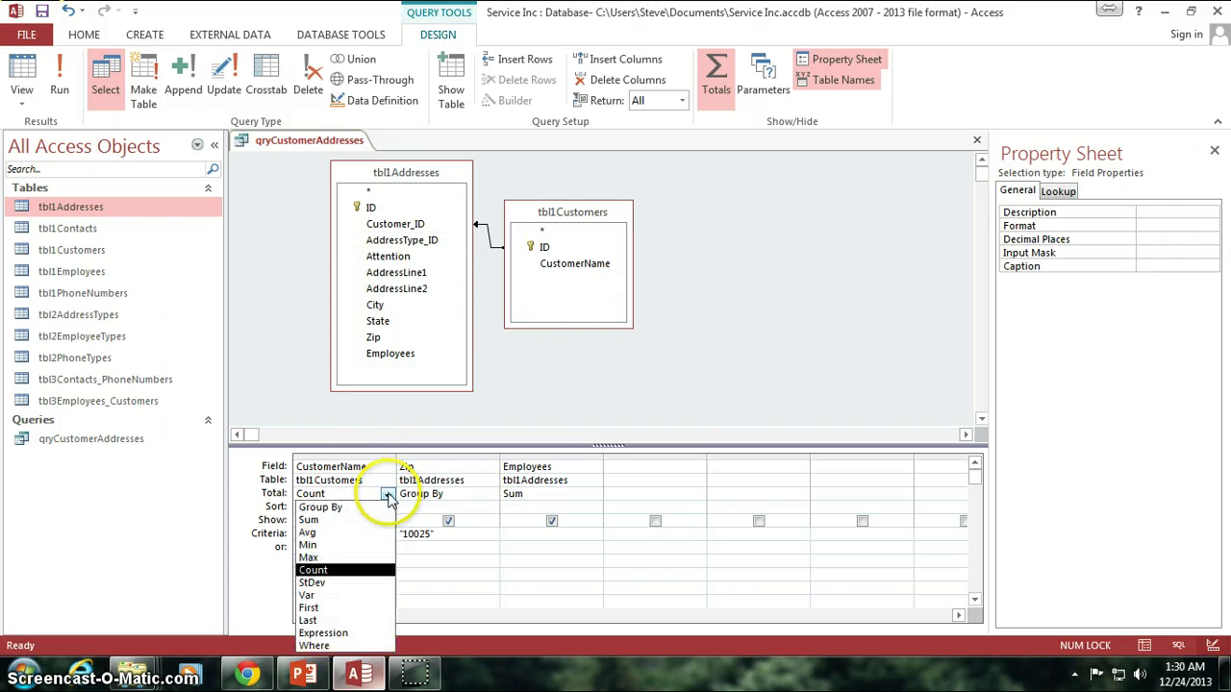
pyautogui.click(325, 507)
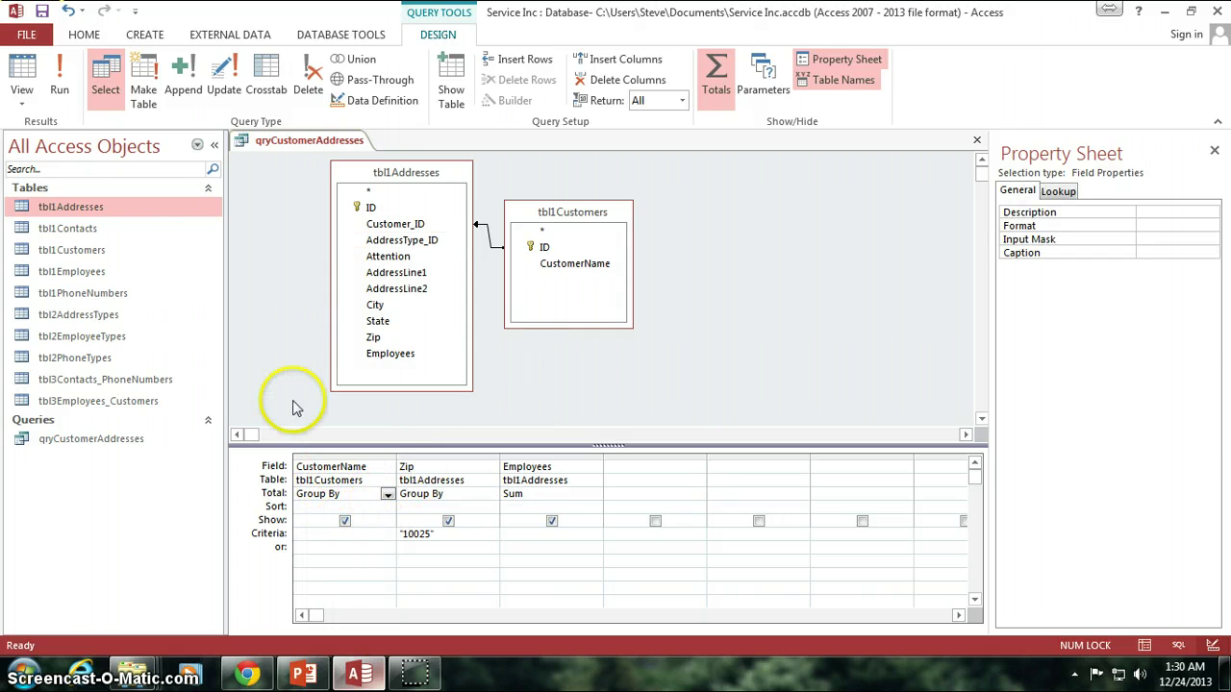
pyautogui.click(23, 68)
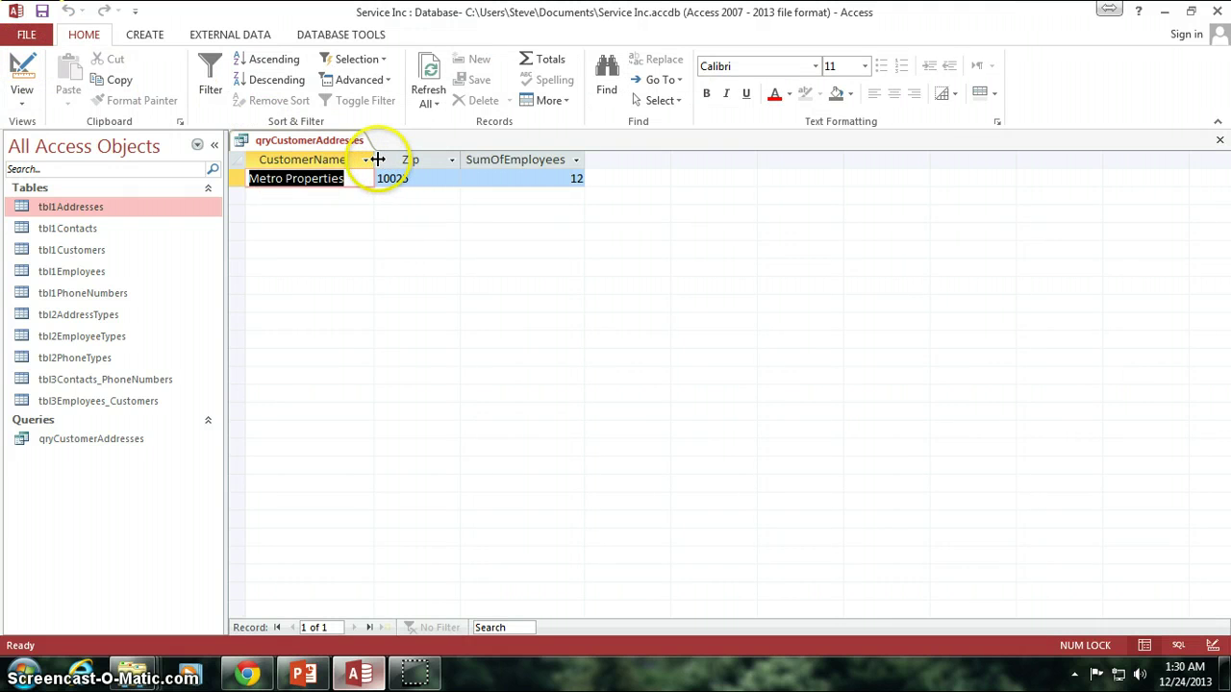
pyautogui.click(23, 67)
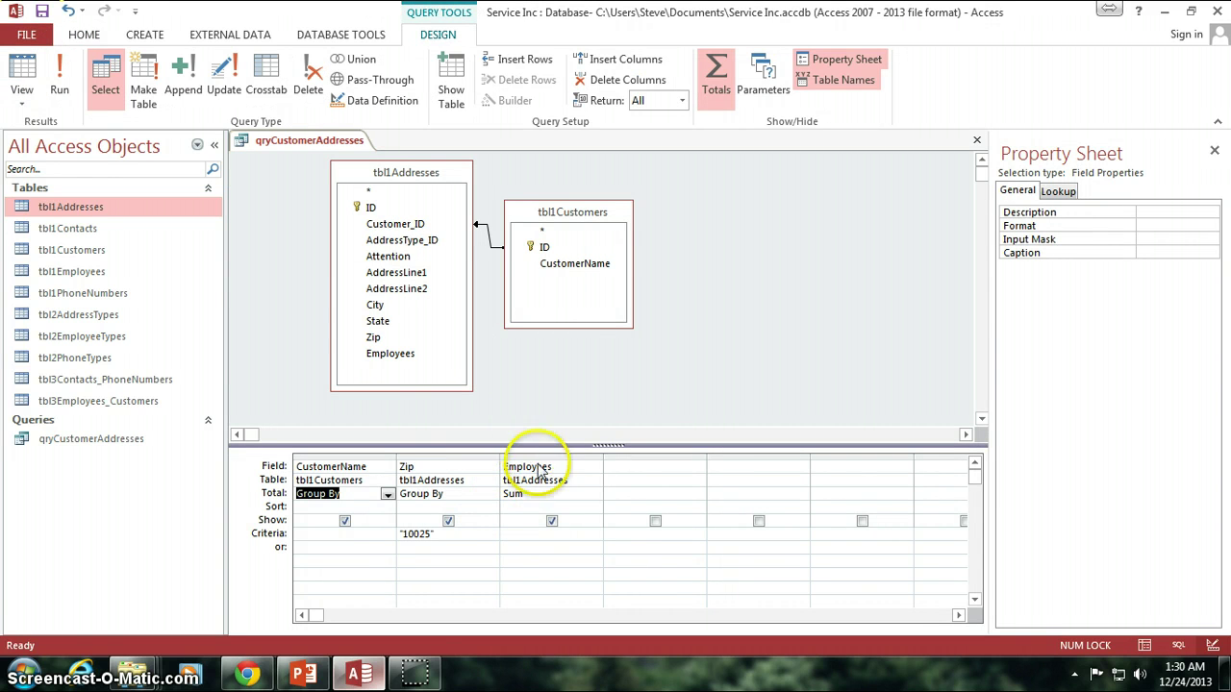
# - Total Employees as Avg and check the result, AvgOfEmployees 6
pyautogui.click(560, 497)
pyautogui.click(595, 495)
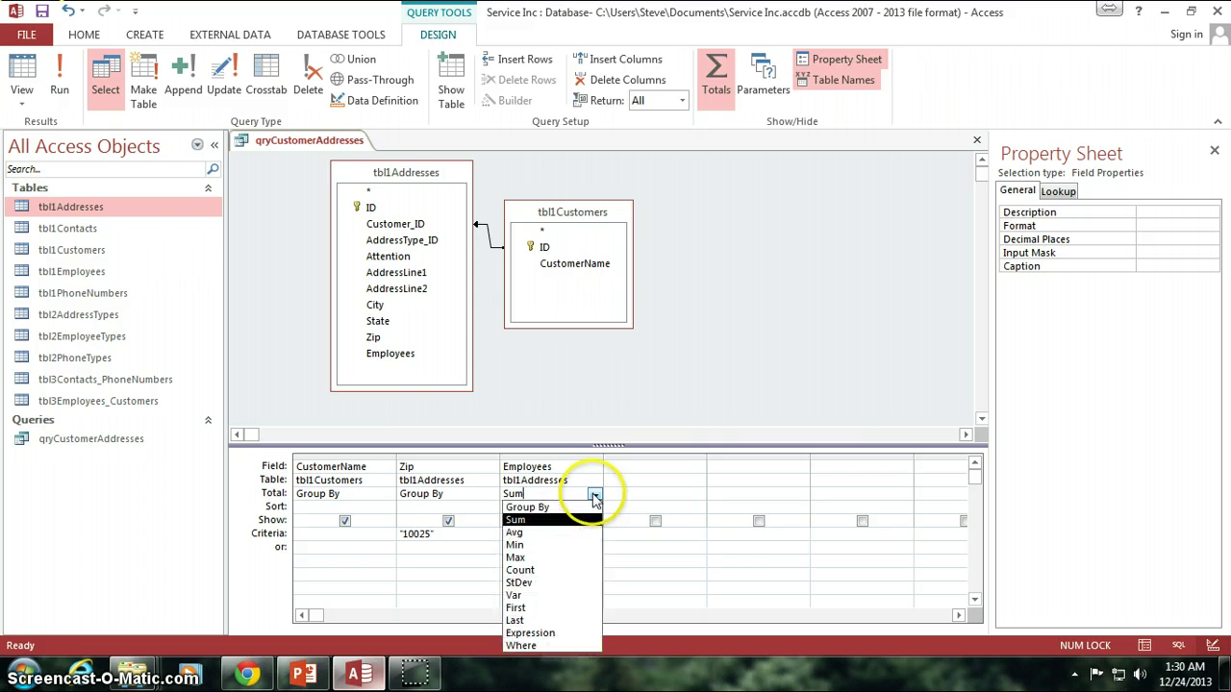
pyautogui.click(540, 534)
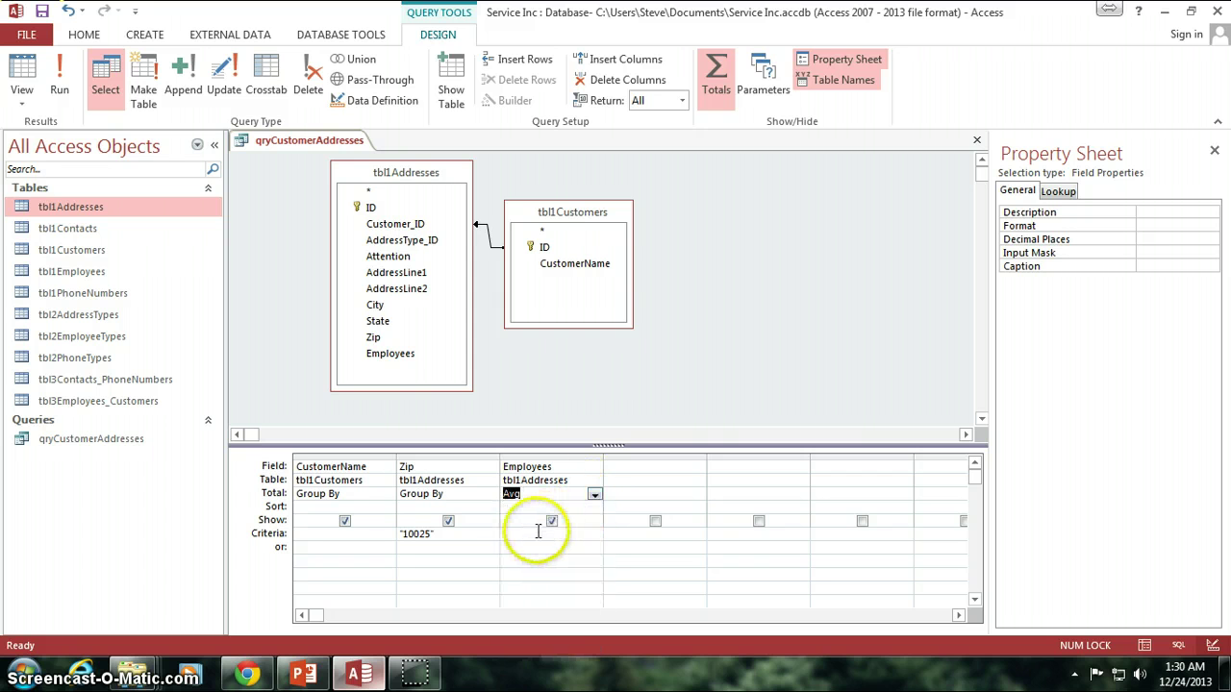
pyautogui.click(15, 70)
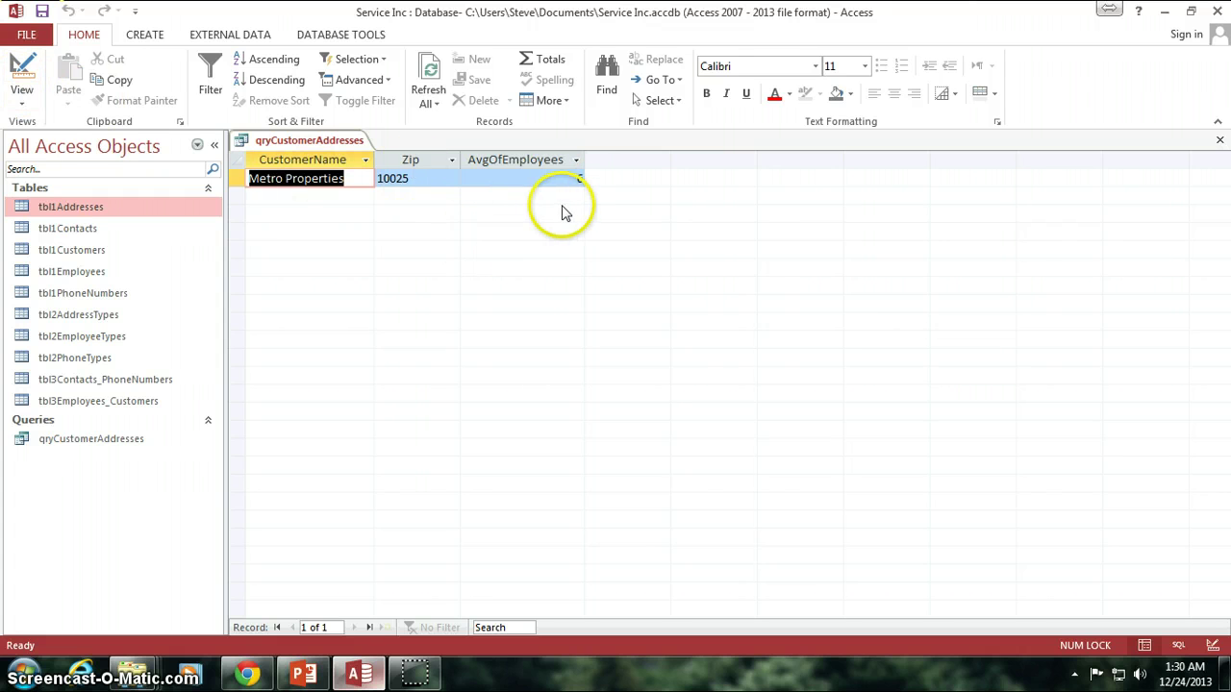
pyautogui.click(23, 72)
# - Switch the Employees total to Min and check the result, MinOfEmployees 5
pyautogui.click(596, 494)
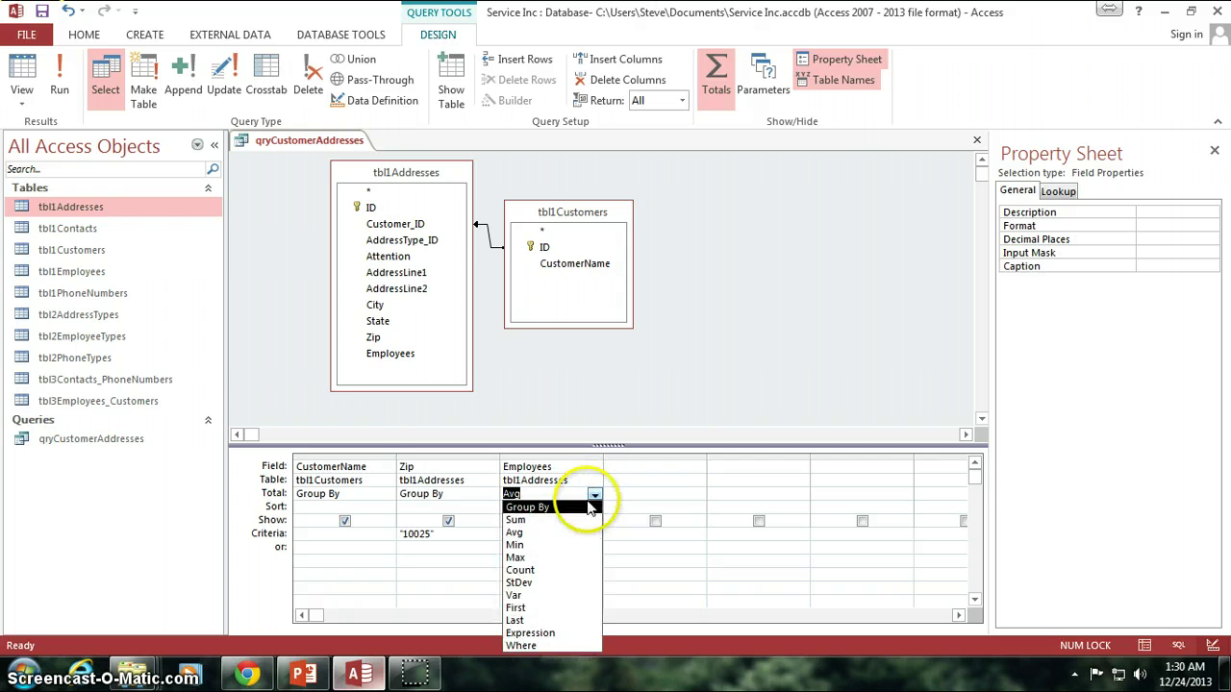
pyautogui.click(537, 546)
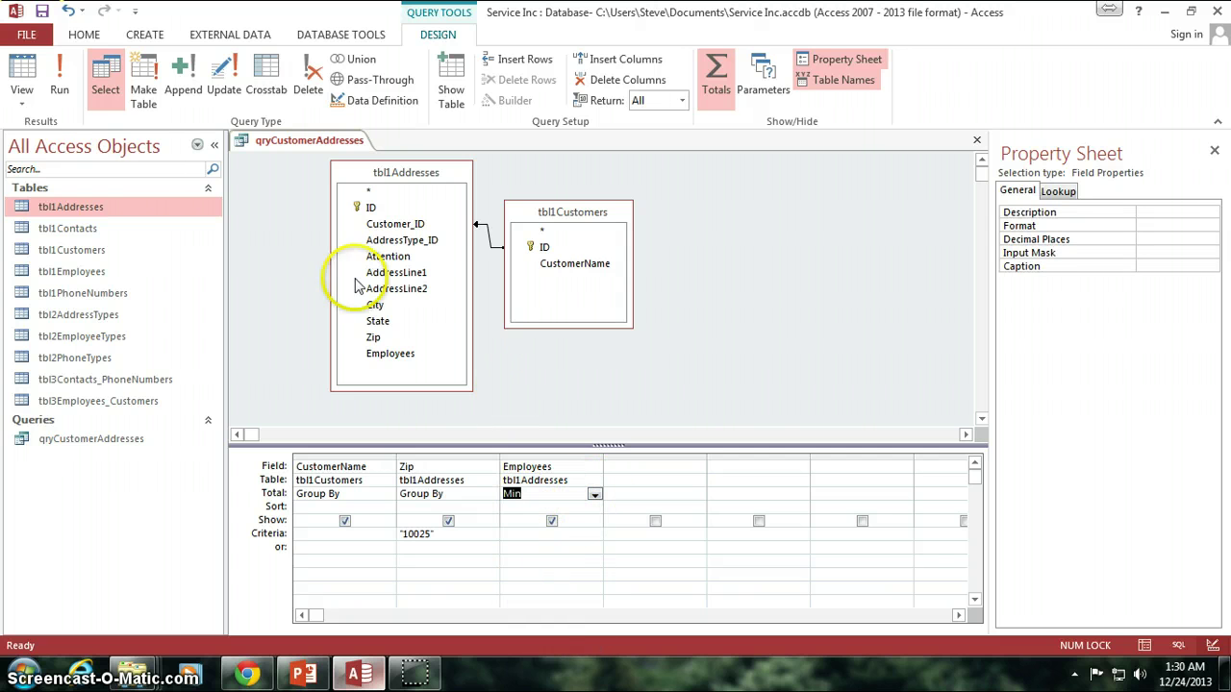
pyautogui.click(23, 76)
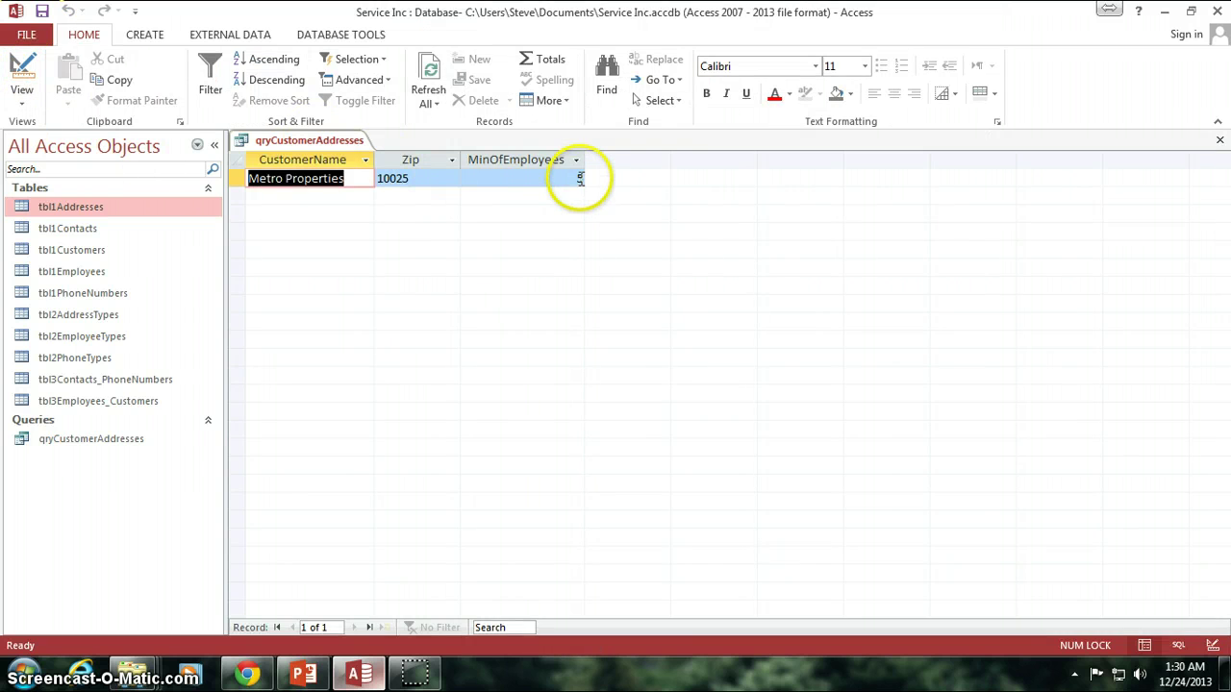
pyautogui.doubleClick(580, 178)
pyautogui.click(21, 75)
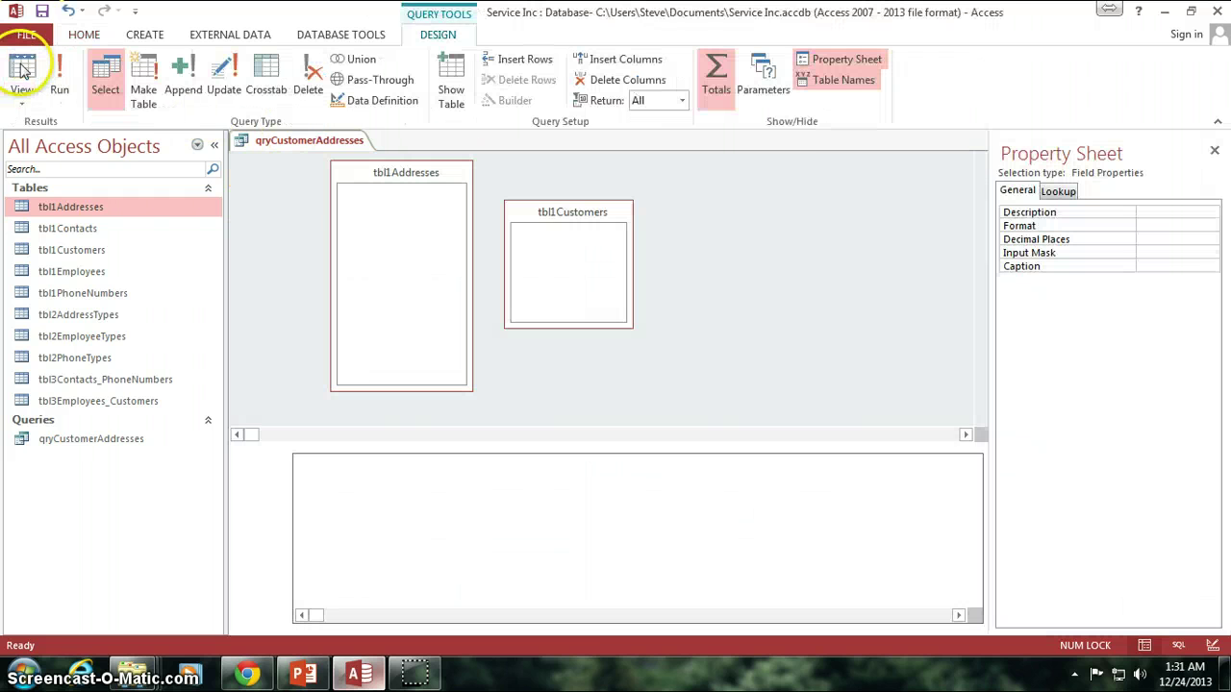
# - Switch the Employees total to Max and run the query, giving 7
pyautogui.click(595, 497)
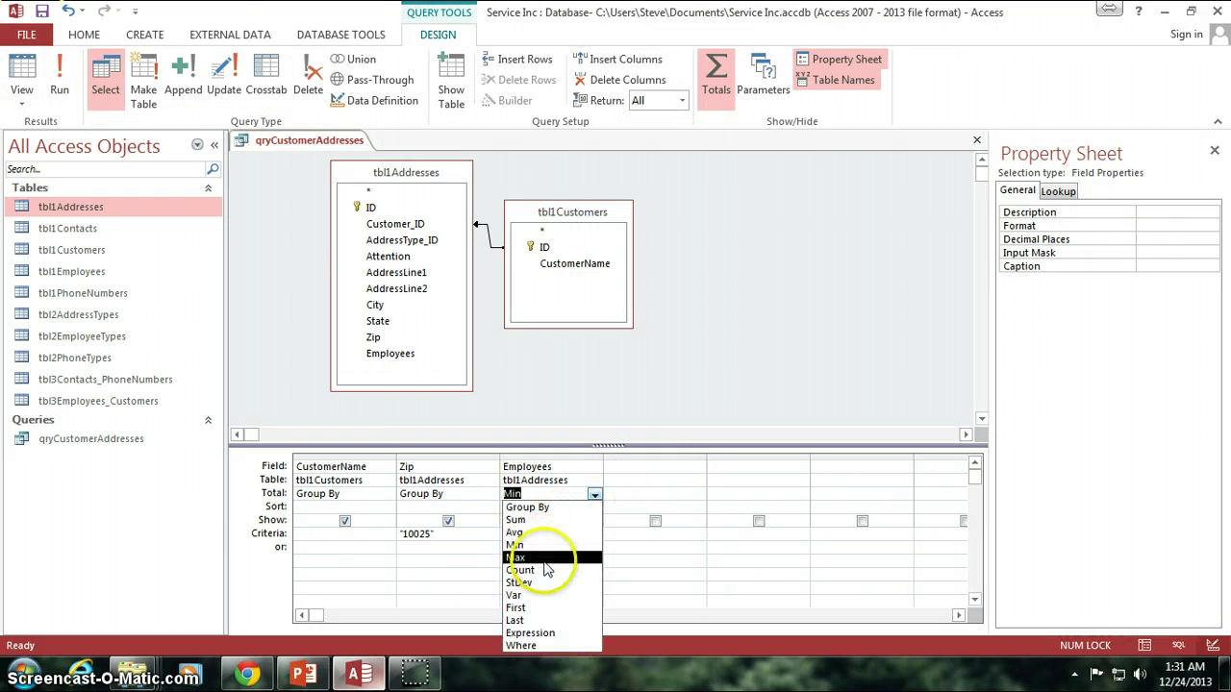
pyautogui.click(543, 560)
pyautogui.click(21, 69)
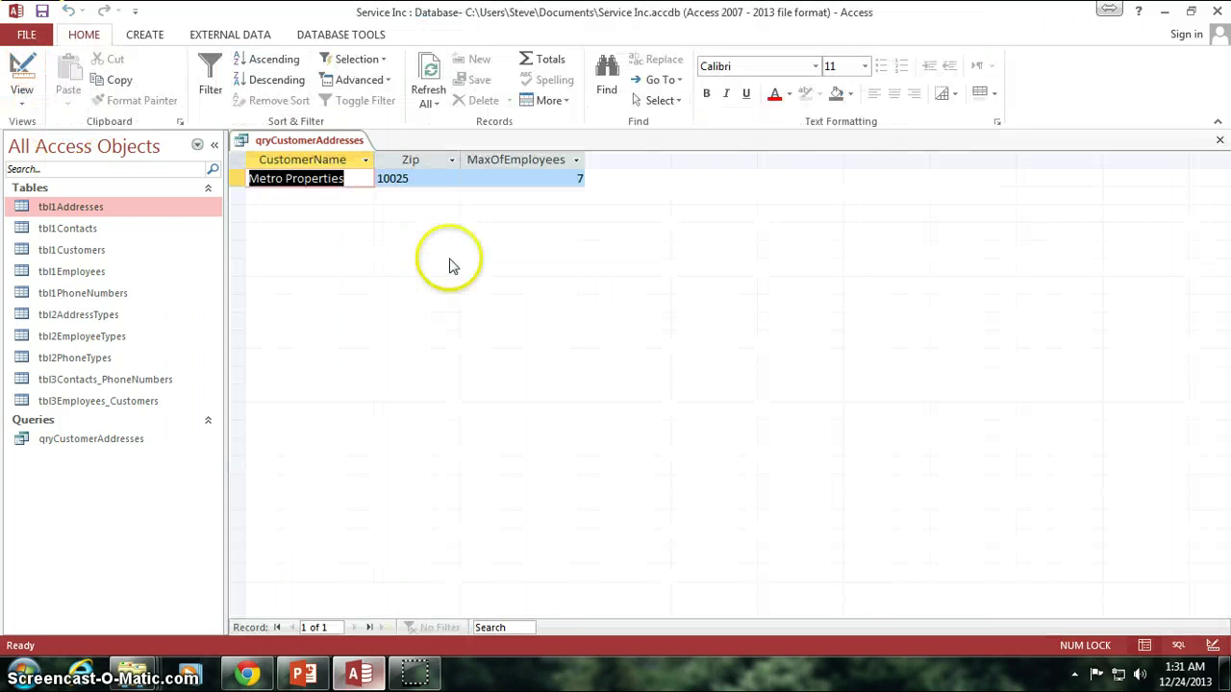
# - Change the Employees total from Max to First, giving FirstOfEmployees 5 for Metro Properties
pyautogui.click(22, 67)
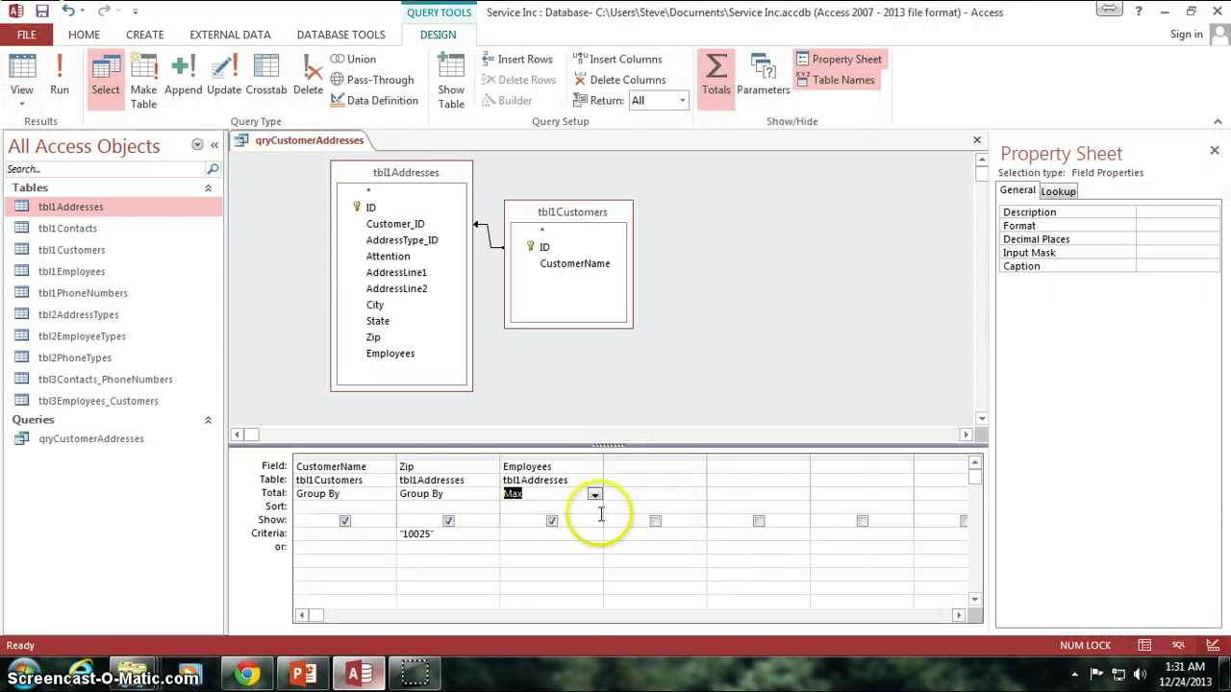
pyautogui.click(596, 494)
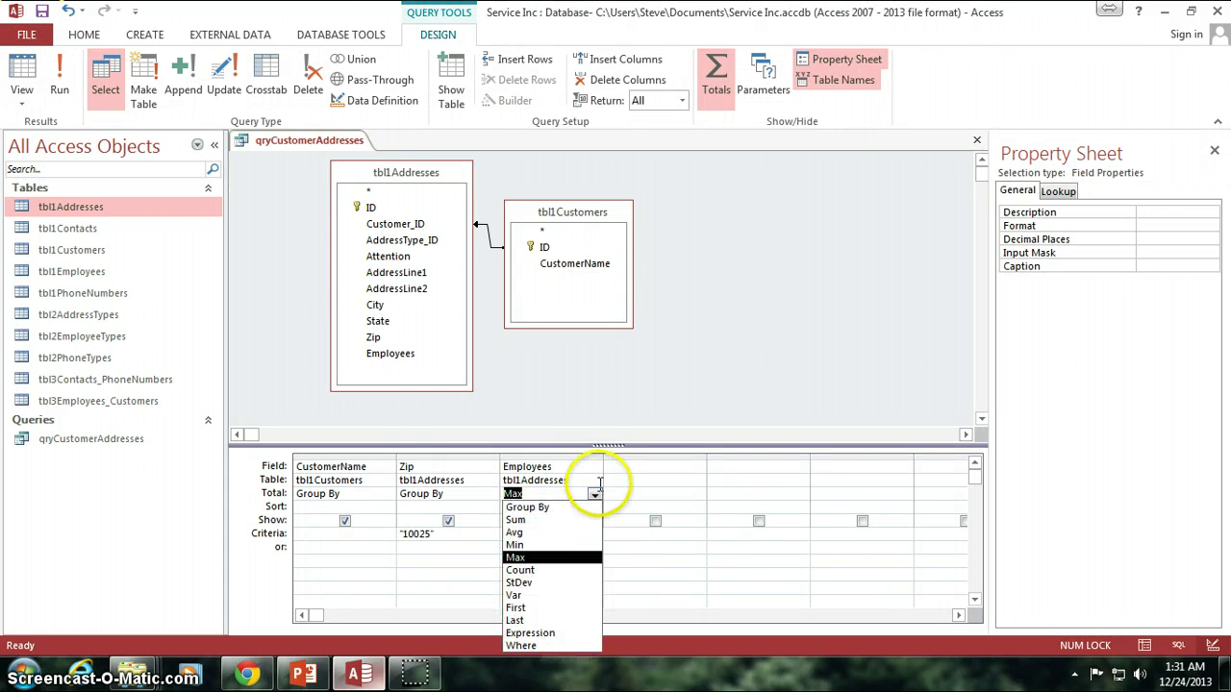
pyautogui.click(543, 608)
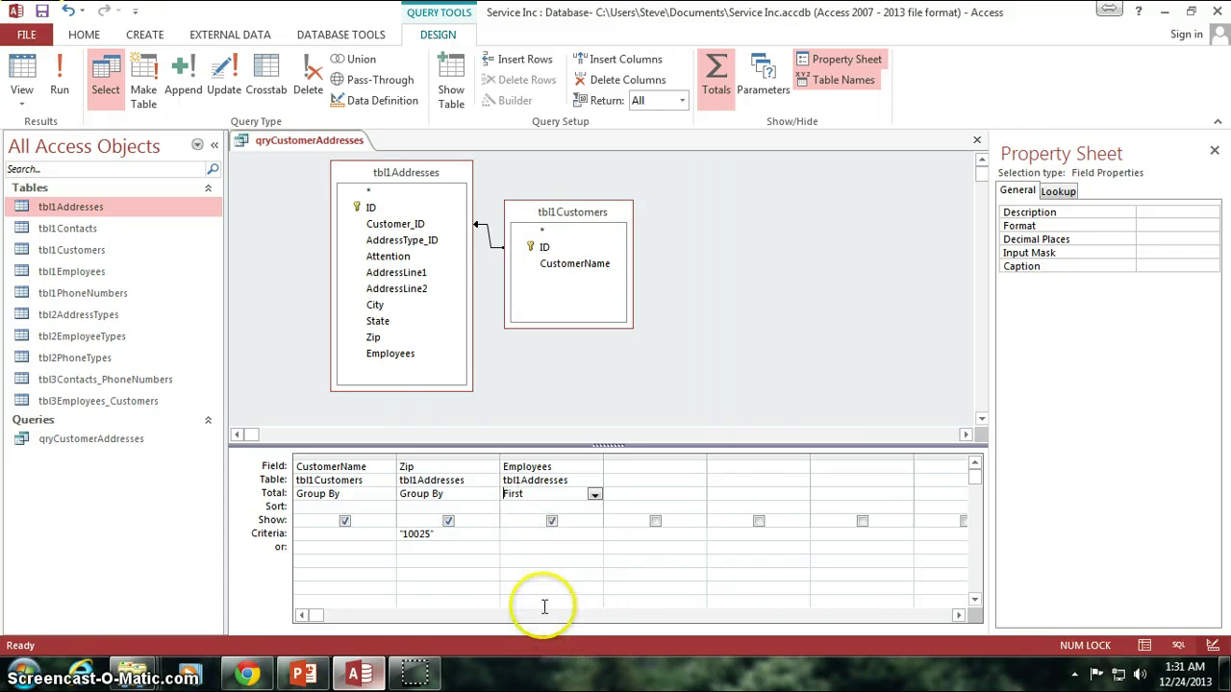
pyautogui.click(693, 364)
pyautogui.click(21, 69)
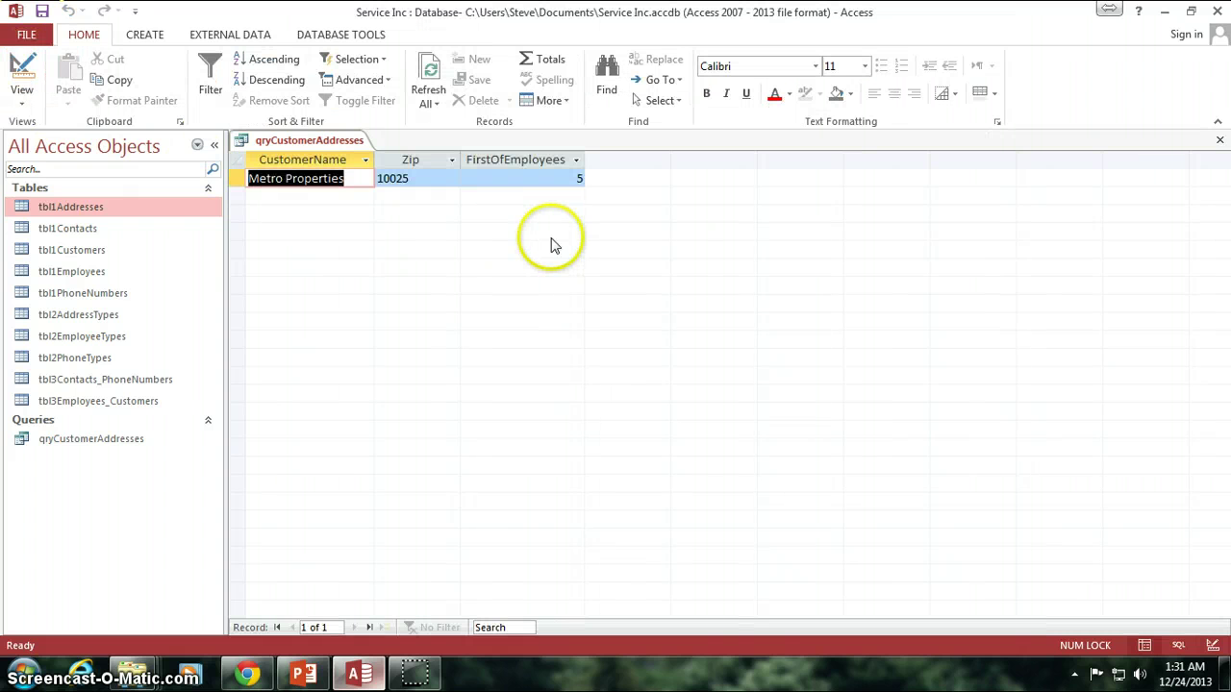
pyautogui.click(564, 178)
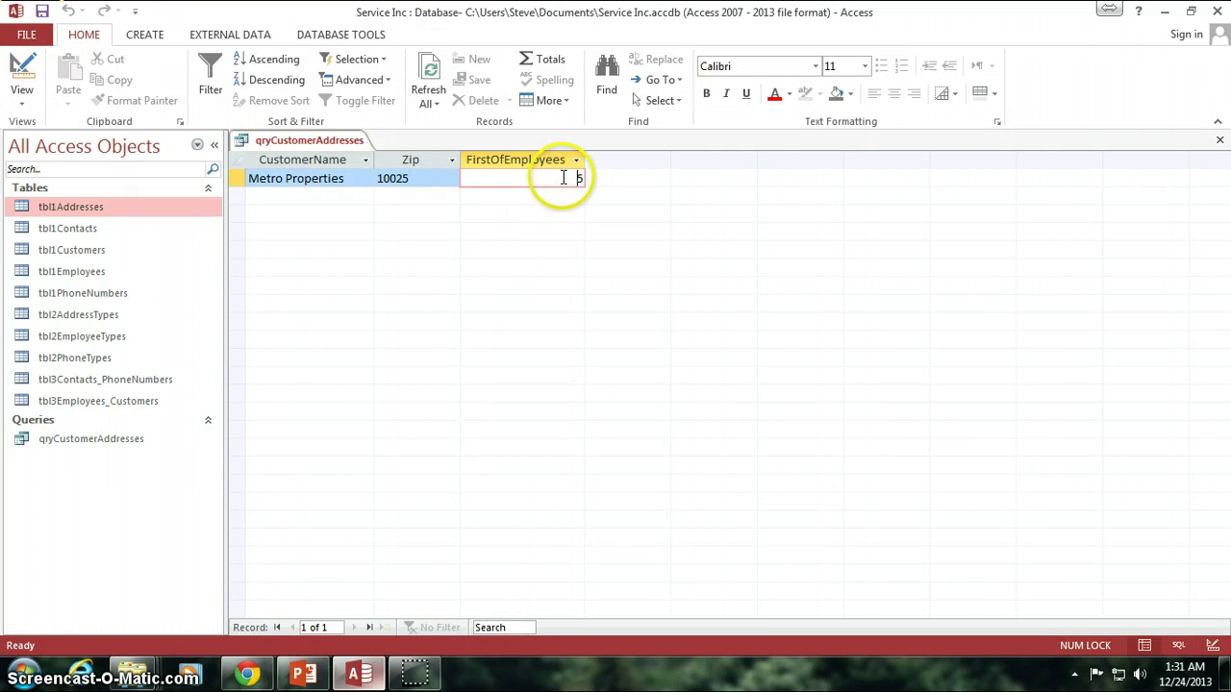
# - Switch qryCustomerAddresses back to Design view, keeping the Employees total as First
pyautogui.click(21, 69)
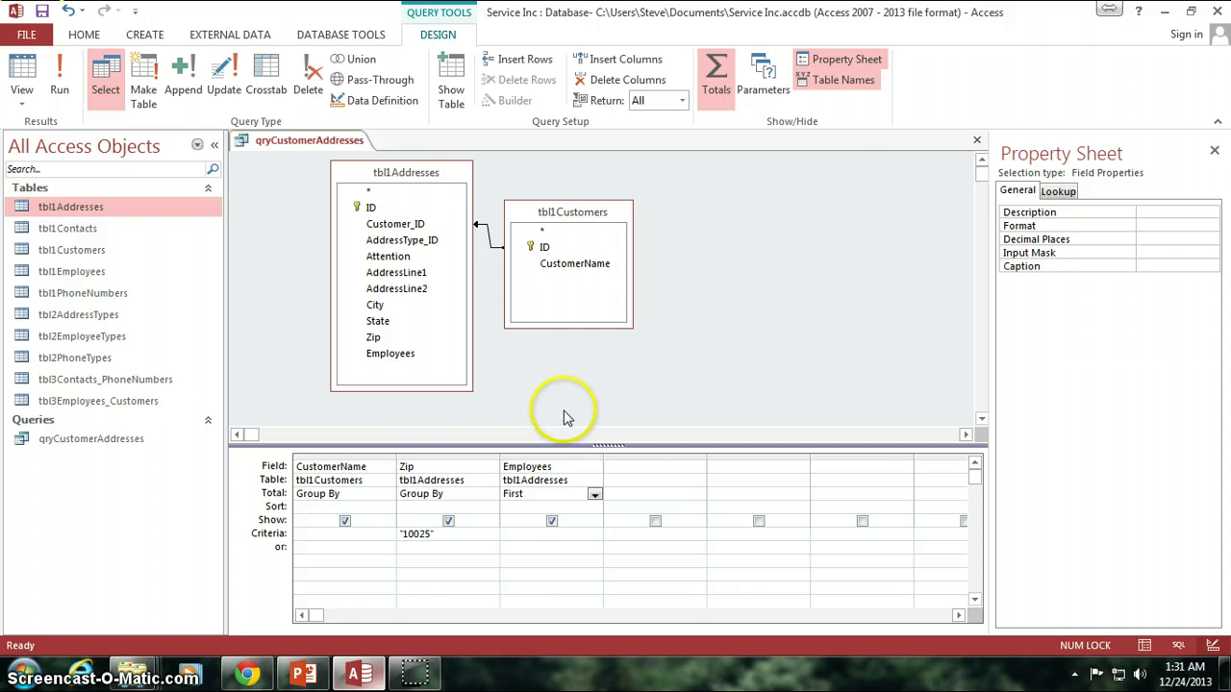
pyautogui.click(595, 494)
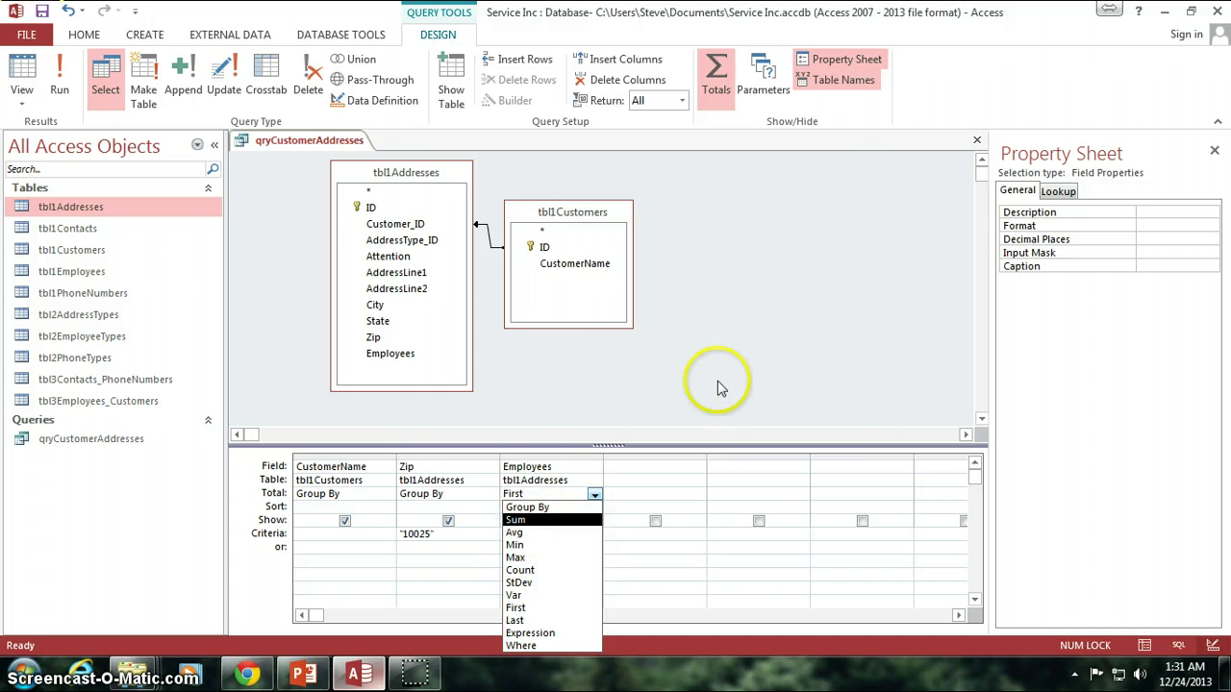
pyautogui.click(664, 399)
pyautogui.click(660, 389)
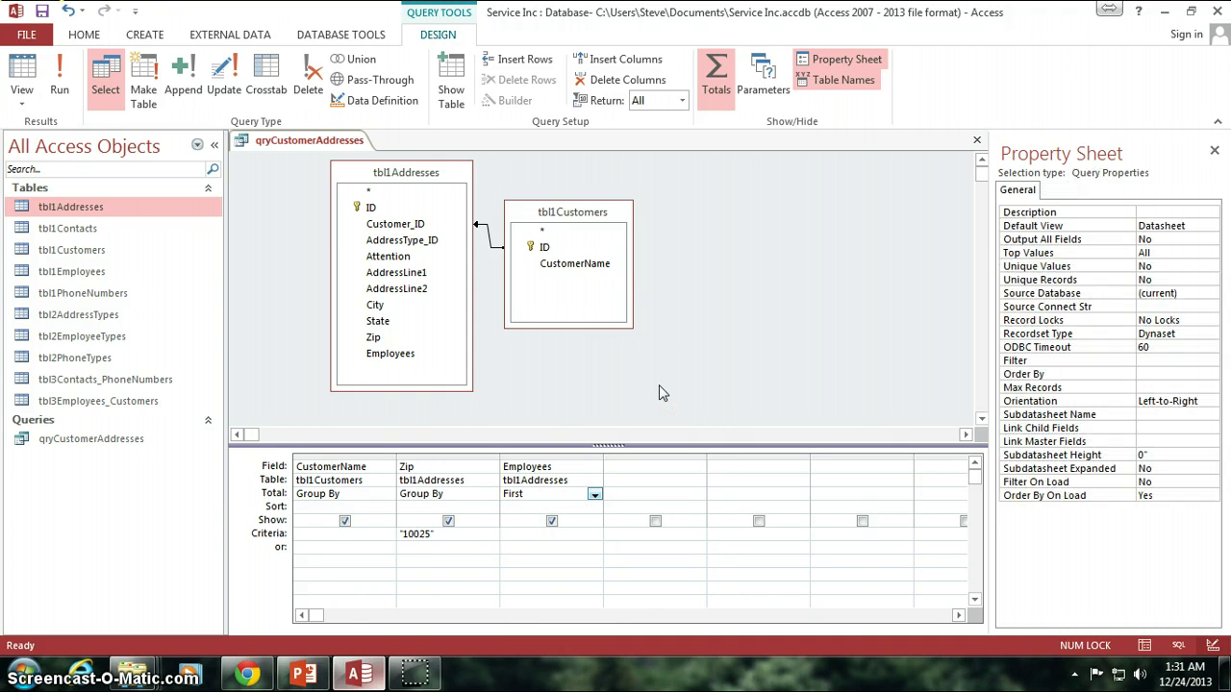